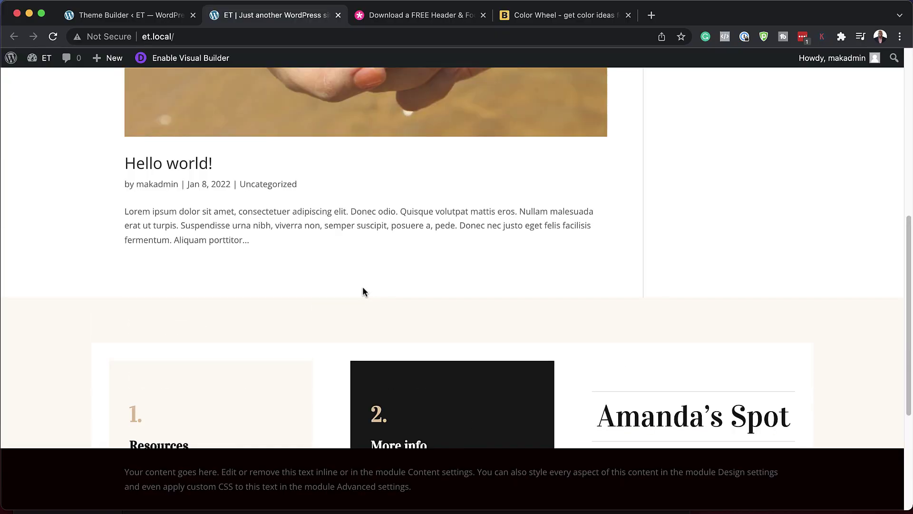
# Scroll through the live site's footer, with its contact details and About, Quick Links and Contact columns.
pyautogui.scroll(5, 363, 288)
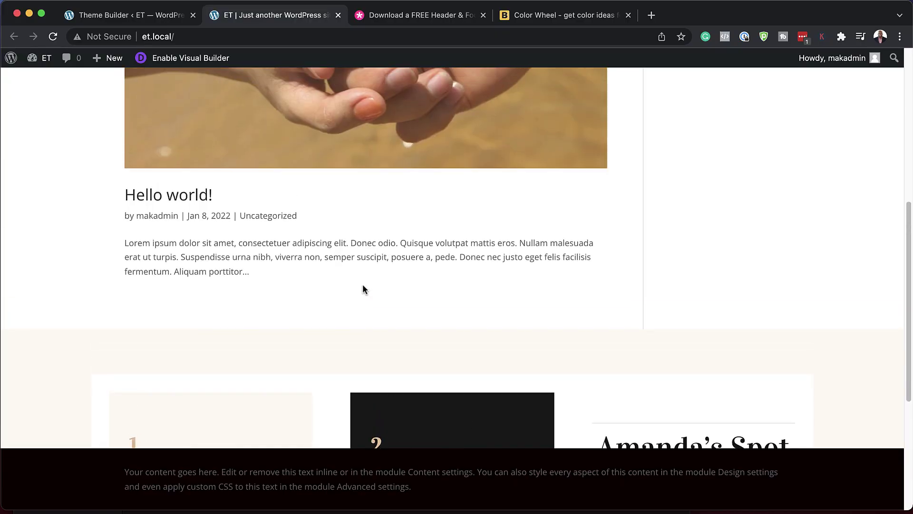
pyautogui.scroll(-10, 351, 230)
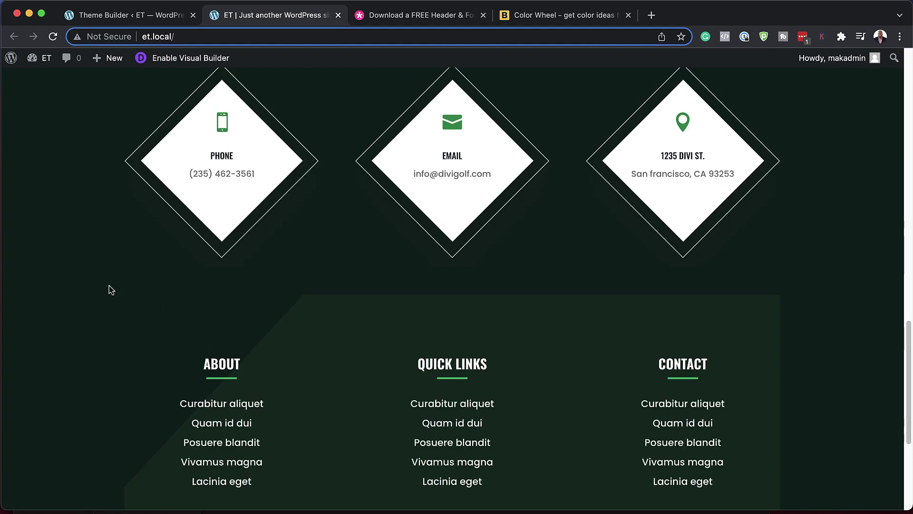
pyautogui.scroll(-5, 110, 286)
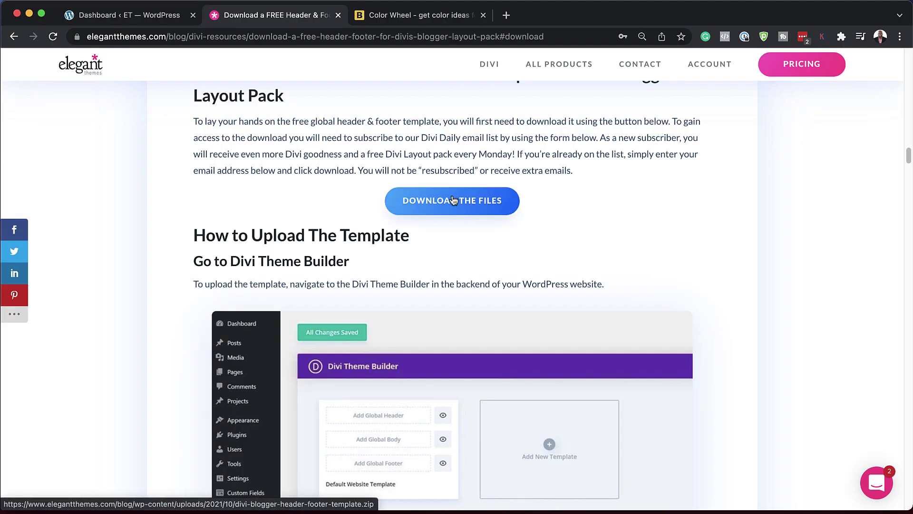
# Open the Divi Theme Builder from the site's WordPress dashboard.
pyautogui.click(143, 15)
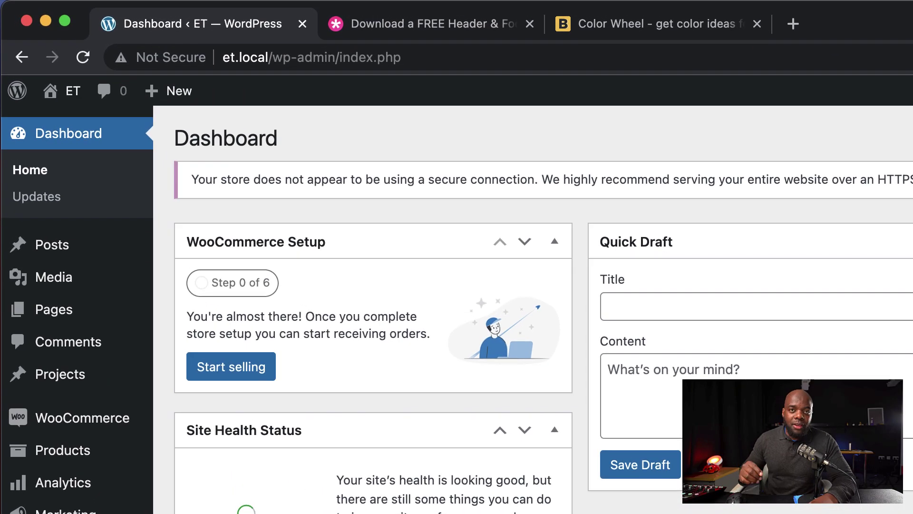
pyautogui.moveTo(47, 438)
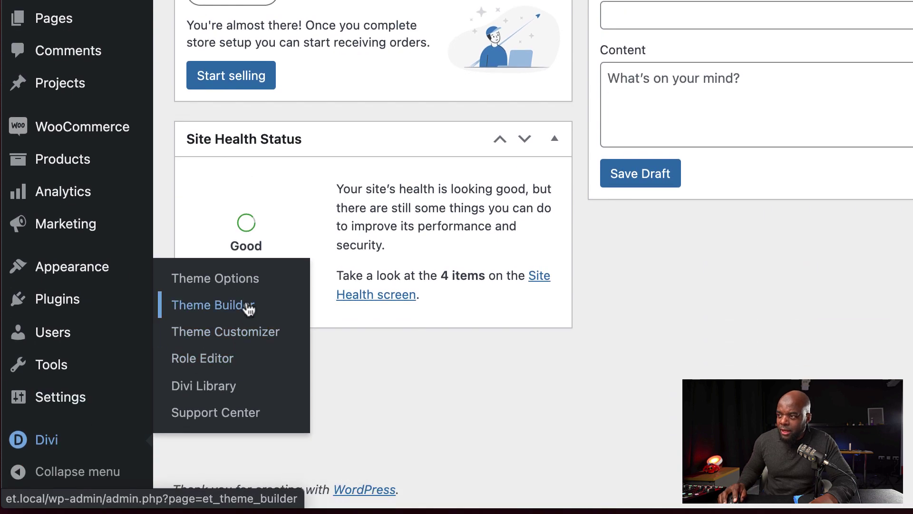
pyautogui.click(249, 308)
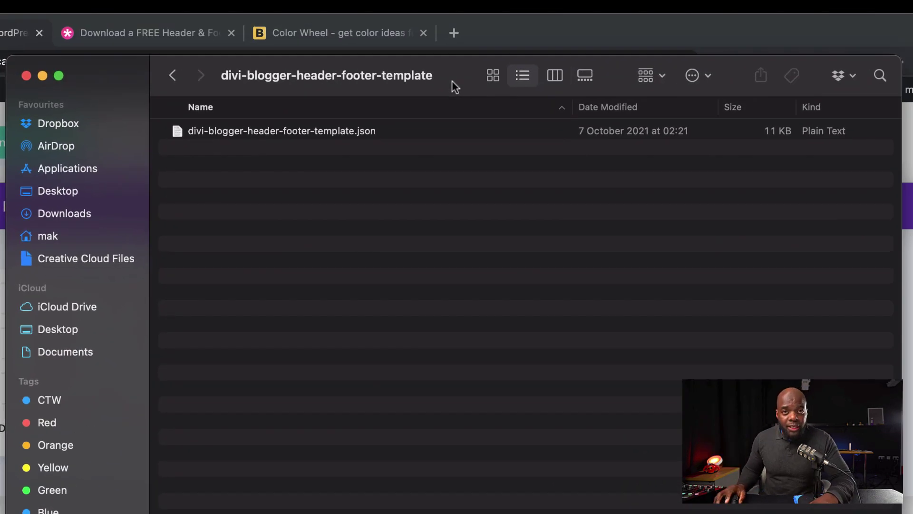
# Import divi-blogger-header-footer-template.json through Portability > Import.
pyautogui.press('super+w')
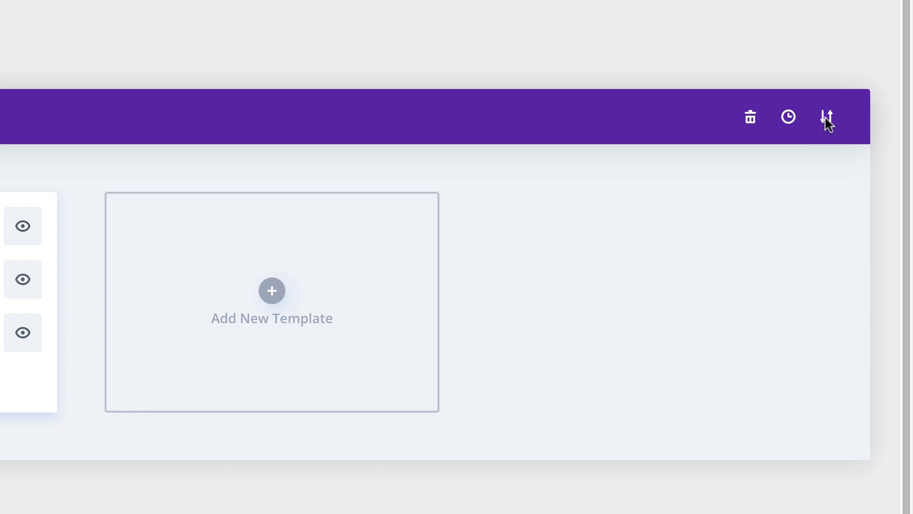
pyautogui.click(825, 118)
pyautogui.click(149, 232)
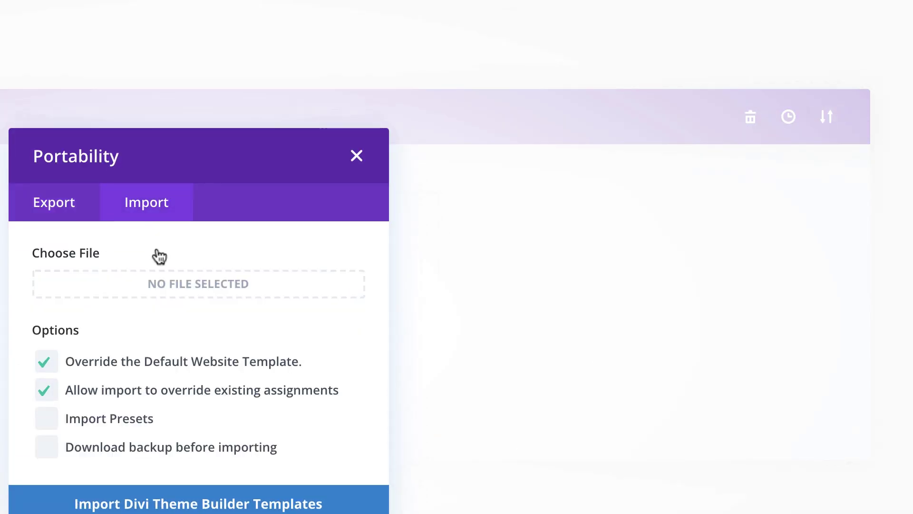
pyautogui.press('super+Tab')
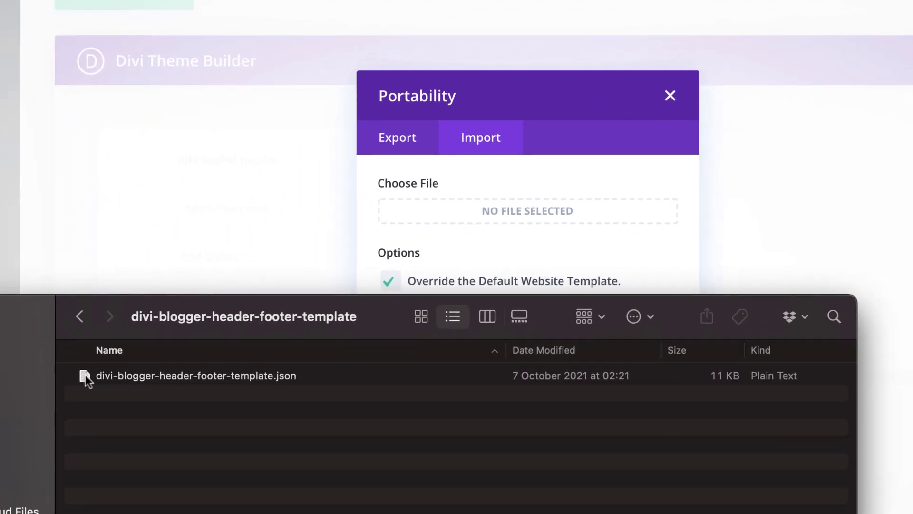
pyautogui.moveTo(84, 375); pyautogui.dragTo(480, 213)
pyautogui.click(495, 409)
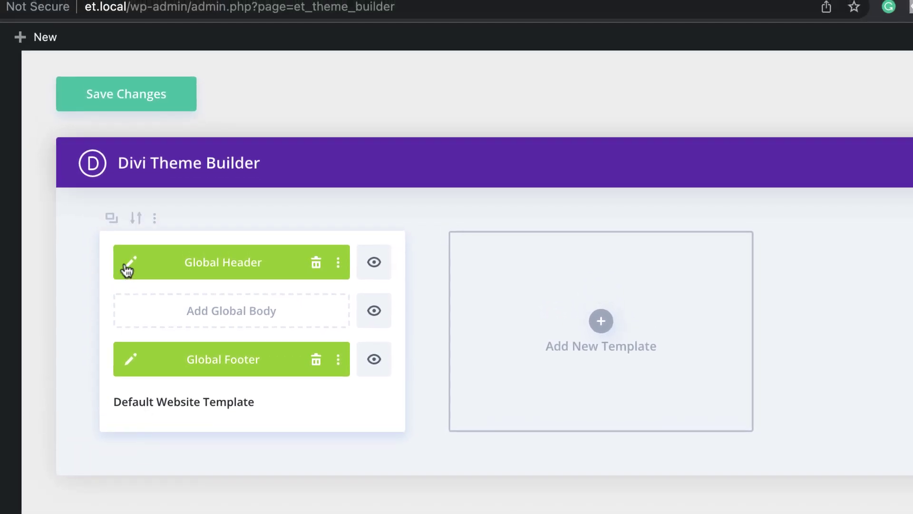
# Save the Theme Builder changes and open the Global Footer layout in the visual editor.
pyautogui.click(143, 96)
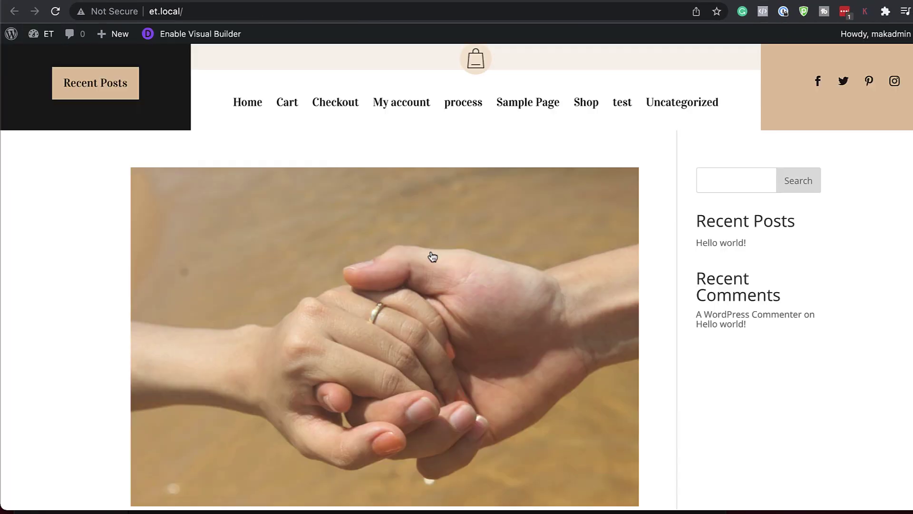
pyautogui.scroll(-10, 432, 257)
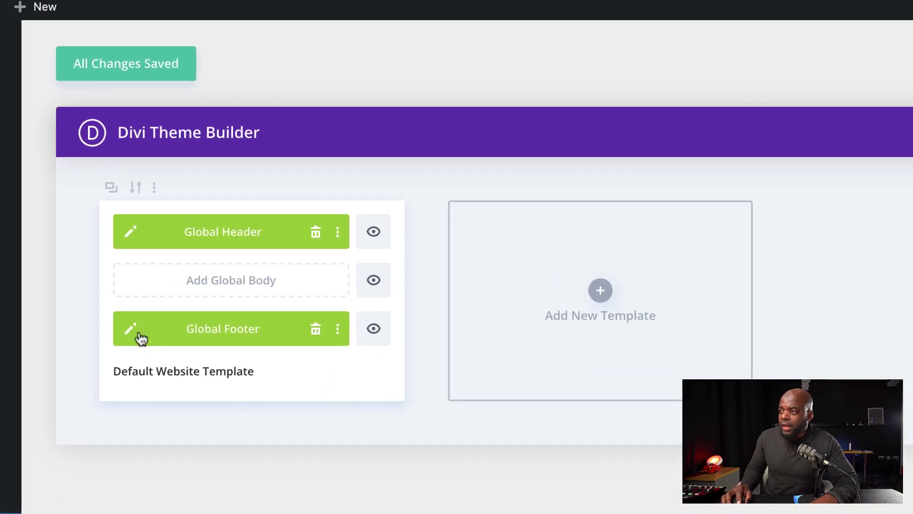
pyautogui.click(130, 328)
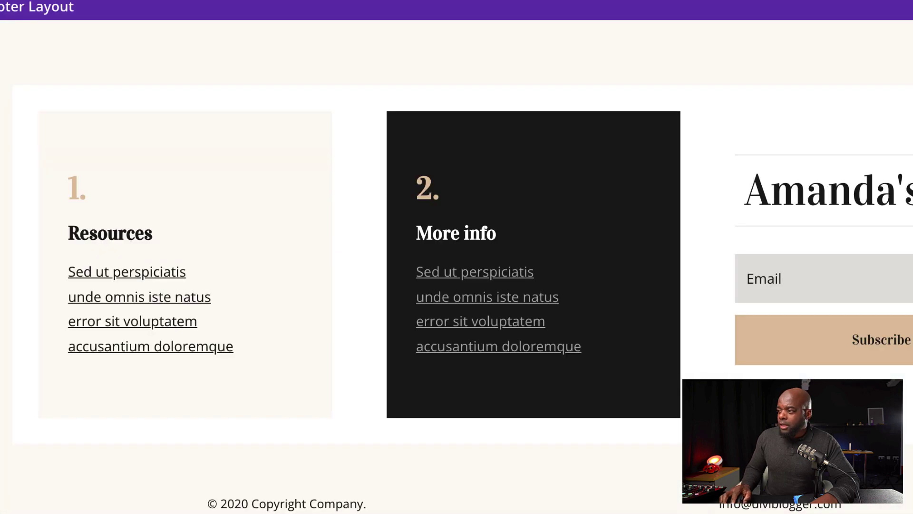
pyautogui.scroll(-2, 534, 414)
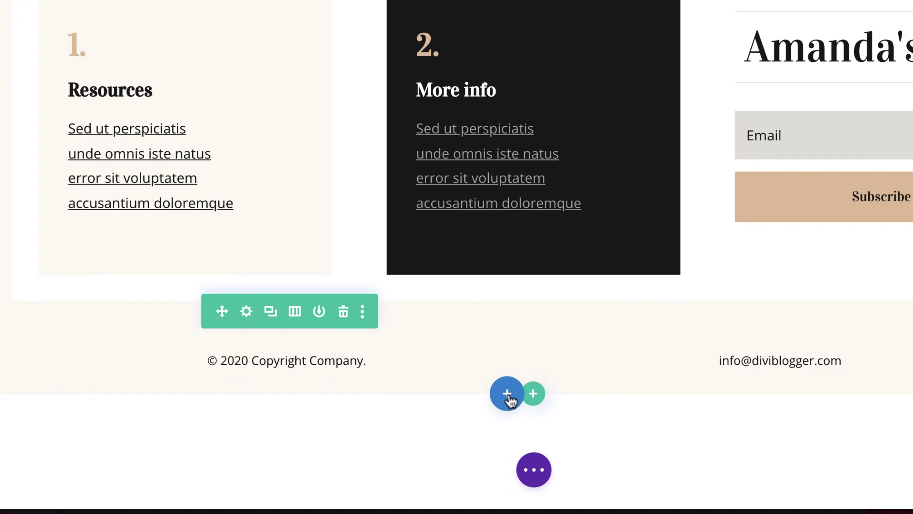
# Add a regular one-column section below the copyright bar containing a Text module.
pyautogui.click(508, 394)
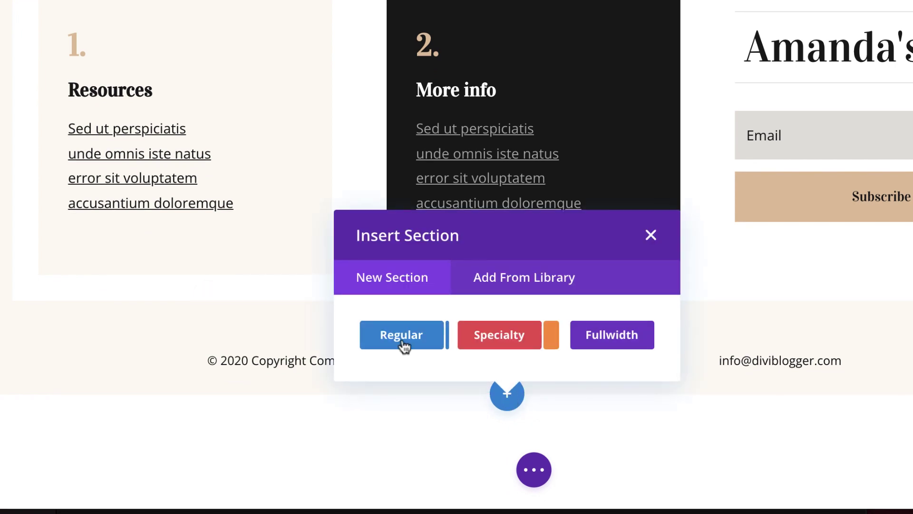
pyautogui.click(402, 336)
pyautogui.click(417, 128)
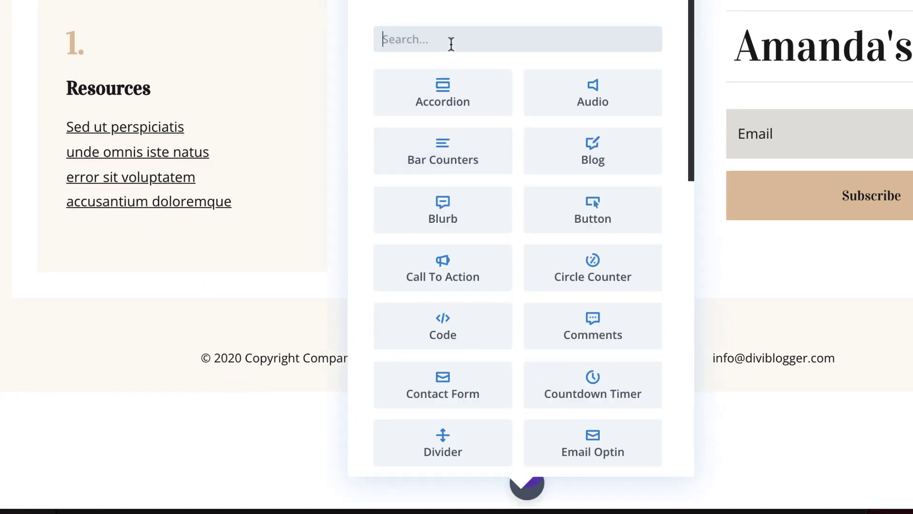
pyautogui.write('text')
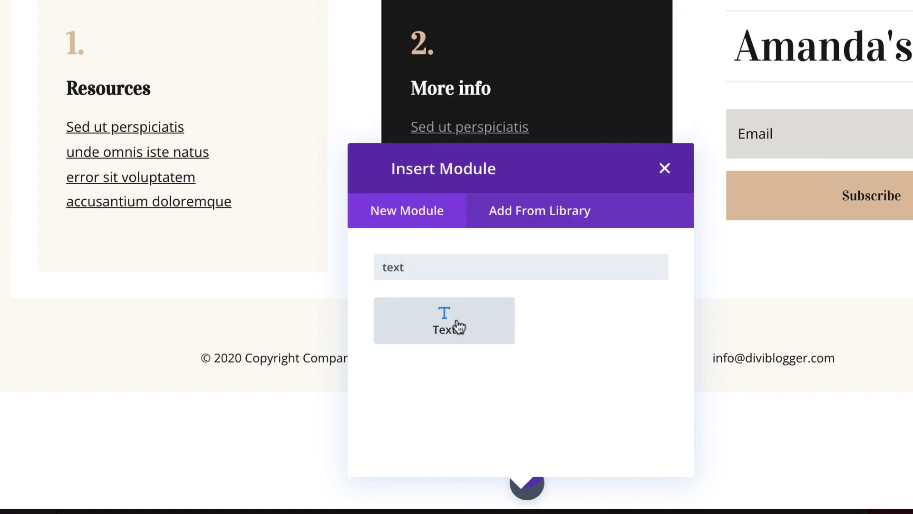
pyautogui.click(459, 327)
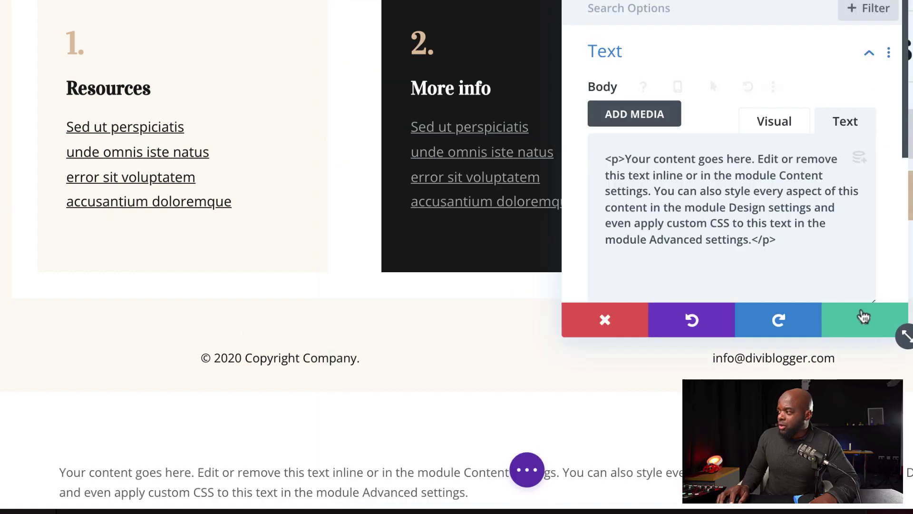
pyautogui.scroll(-1, 56, 420)
pyautogui.scroll(-3, 56, 421)
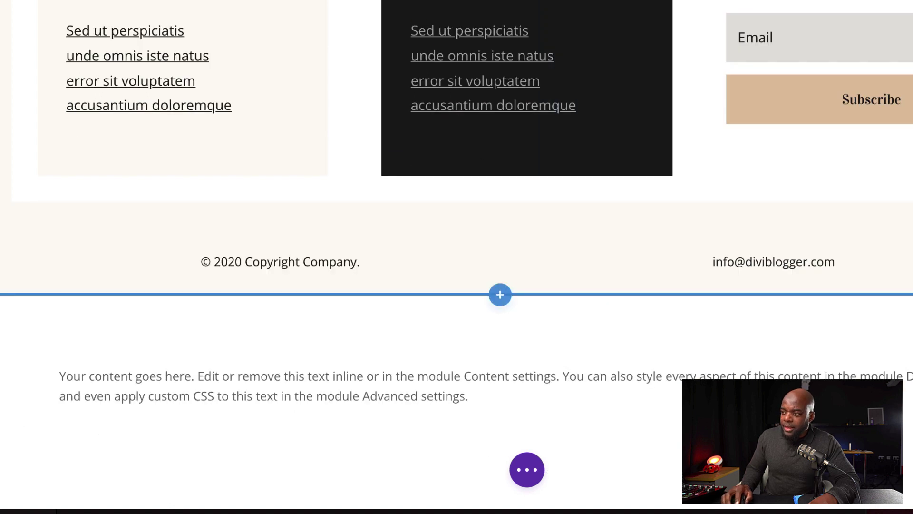
pyautogui.moveTo(107, 365)
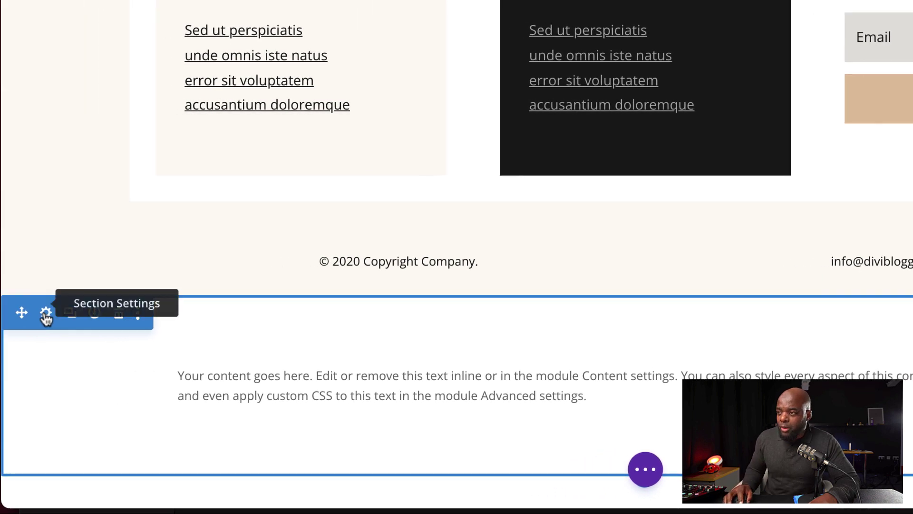
# Set the new section's background colour to #2a1421.
pyautogui.click(46, 314)
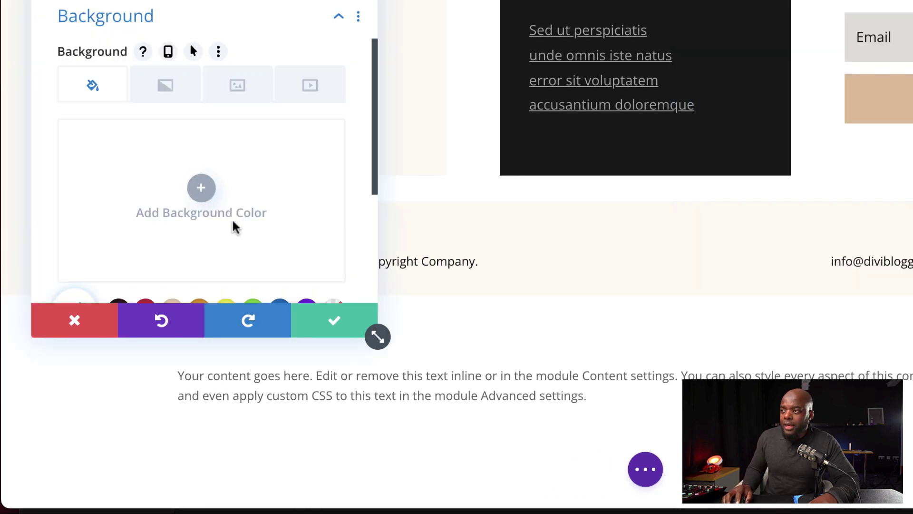
pyautogui.scroll(-2, 233, 217)
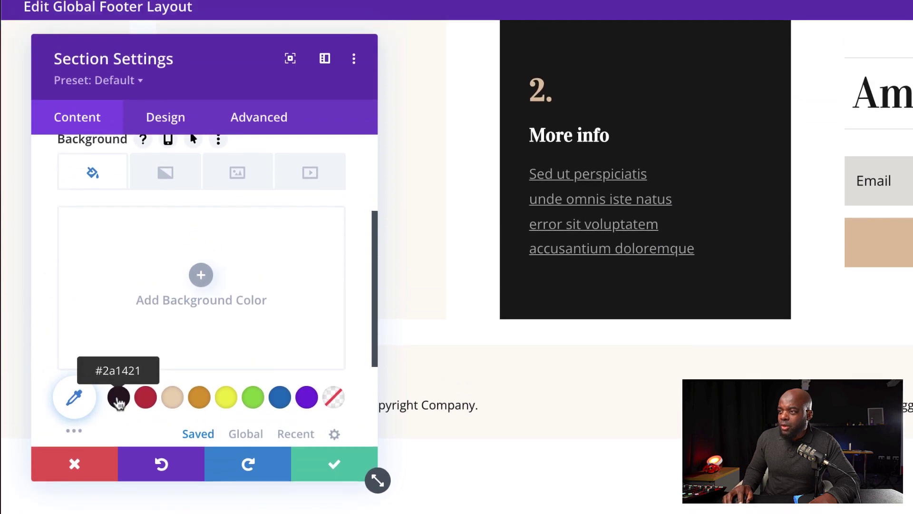
pyautogui.click(118, 369)
pyautogui.click(333, 465)
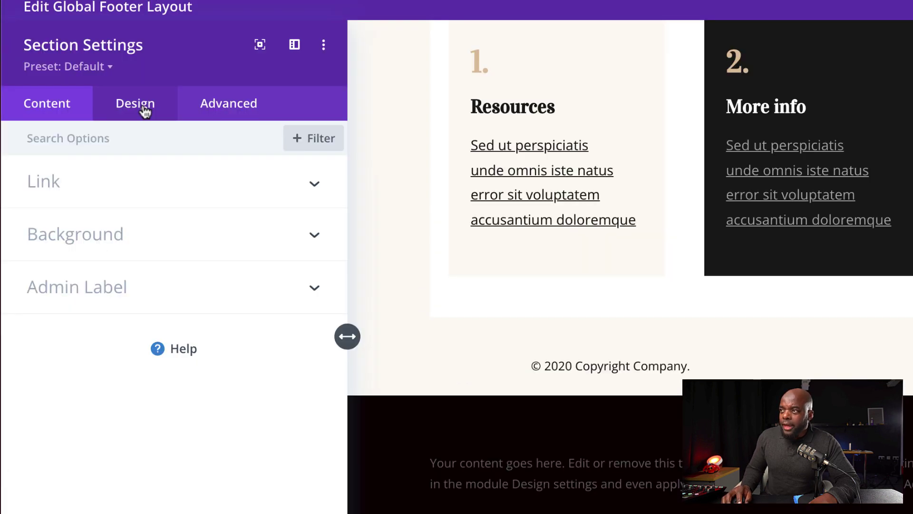
# Set the section's linked top and bottom padding to 0px and save.
pyautogui.click(144, 109)
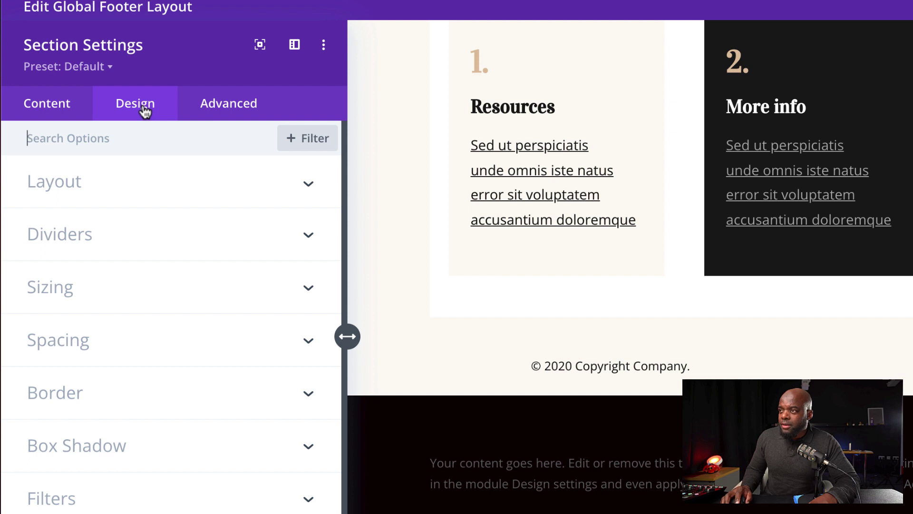
pyautogui.click(76, 344)
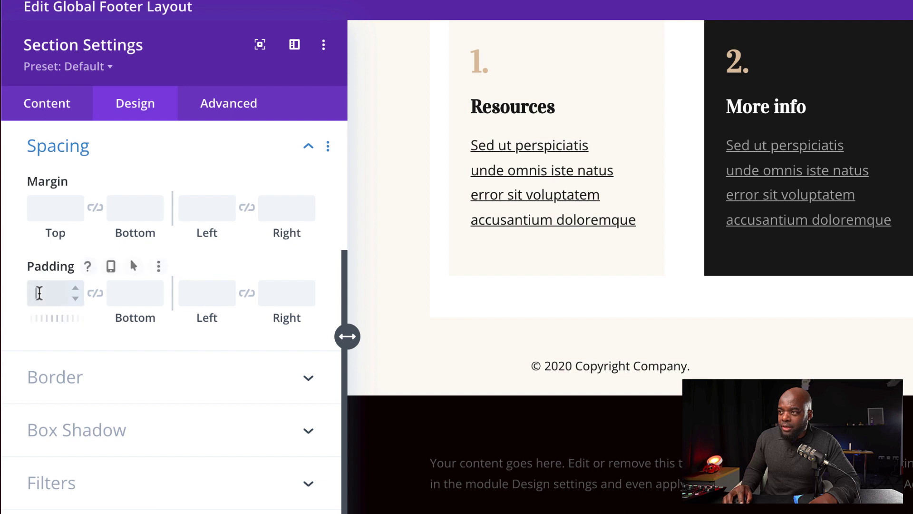
pyautogui.write('0')
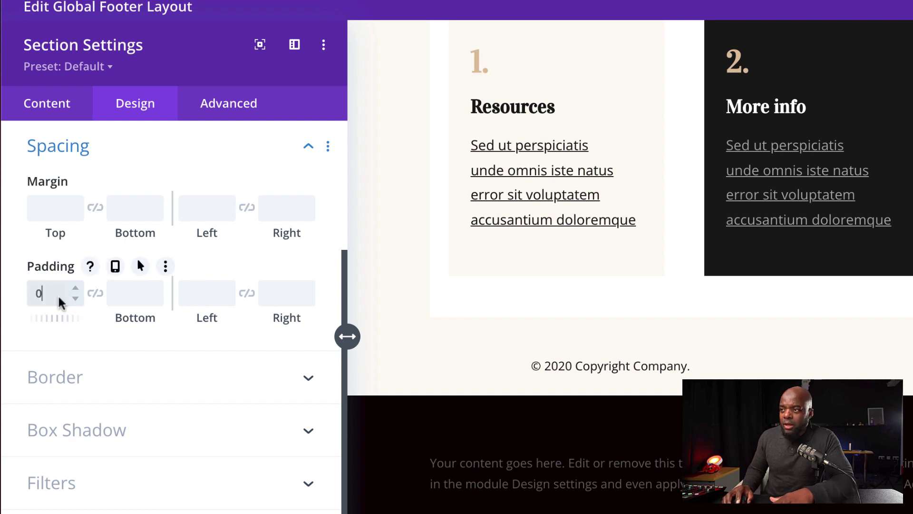
pyautogui.click(94, 296)
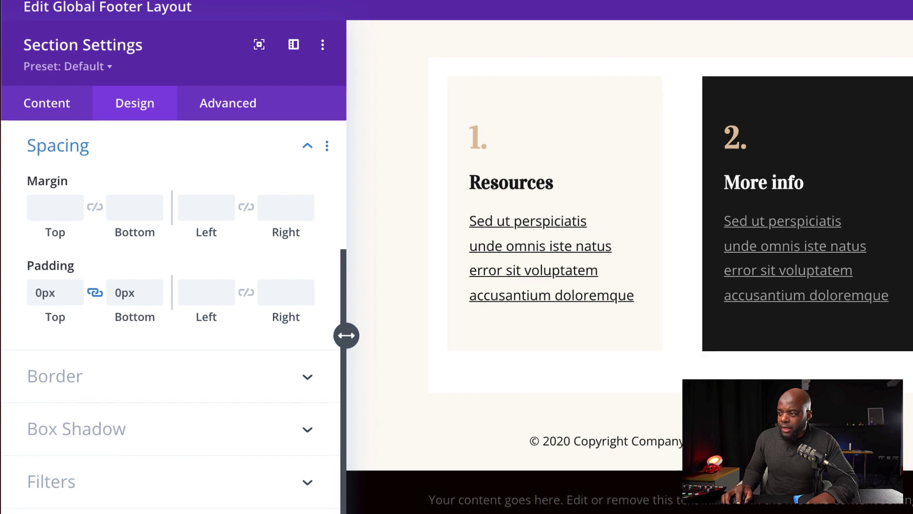
pyautogui.click(289, 513)
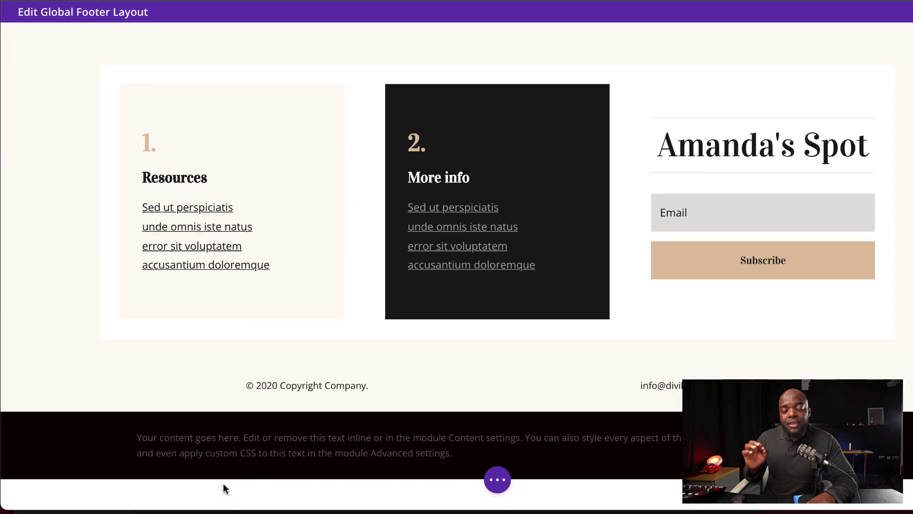
# Set the text module's row width to 90% and save.
pyautogui.moveTo(438, 421)
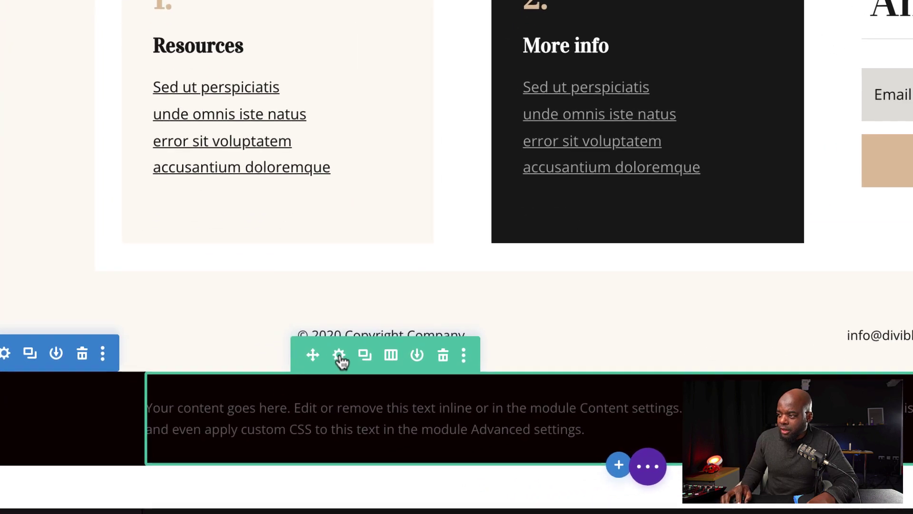
pyautogui.click(332, 361)
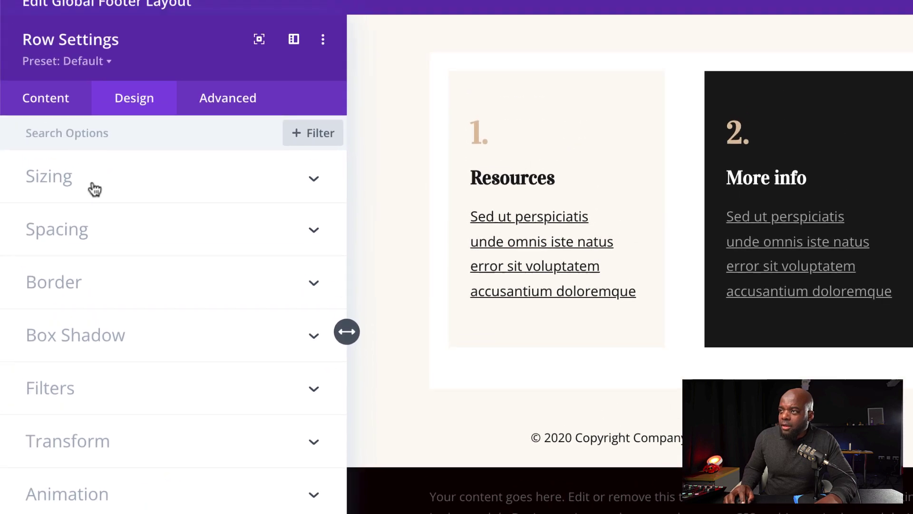
pyautogui.click(76, 72)
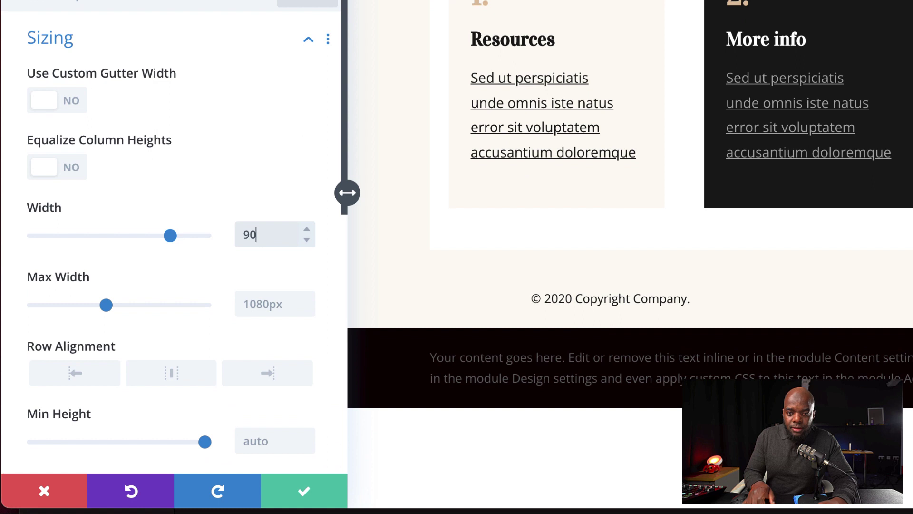
pyautogui.write('%')
pyautogui.click(305, 491)
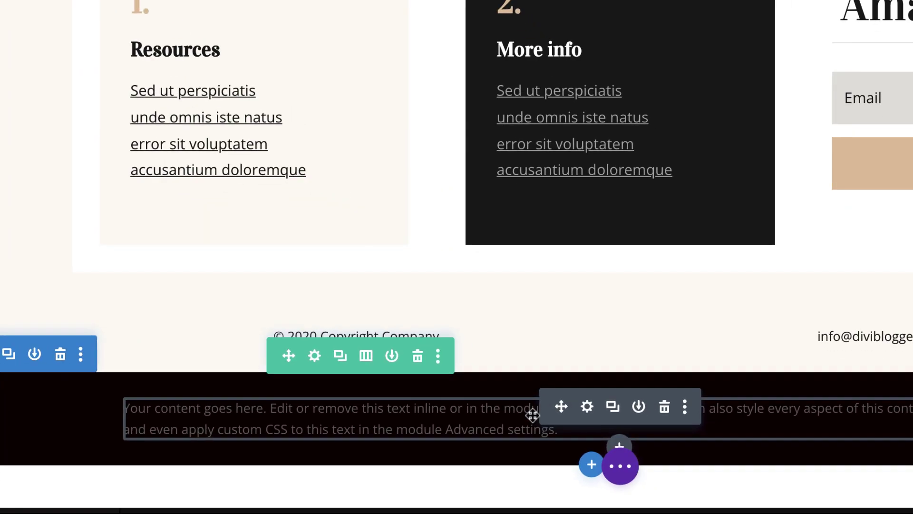
# Give the Text module a new custom text colour and save it.
pyautogui.click(587, 405)
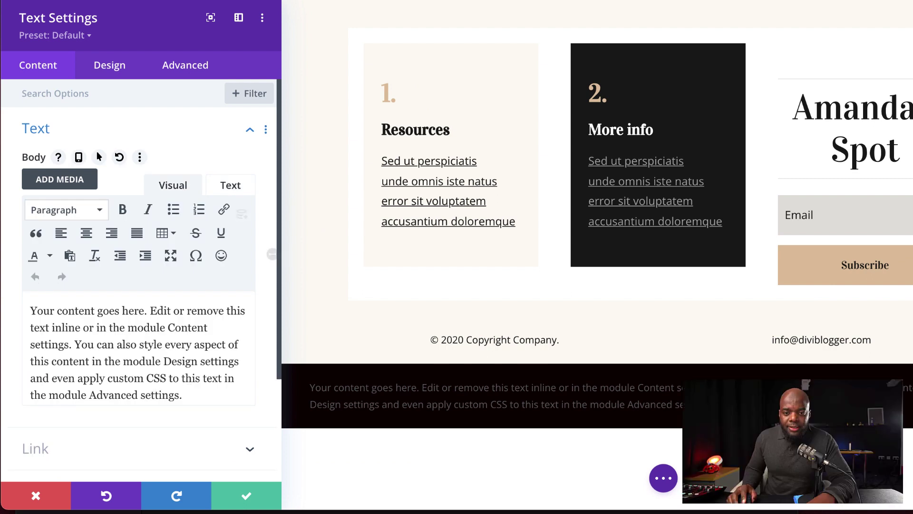
pyautogui.click(117, 74)
pyautogui.click(72, 139)
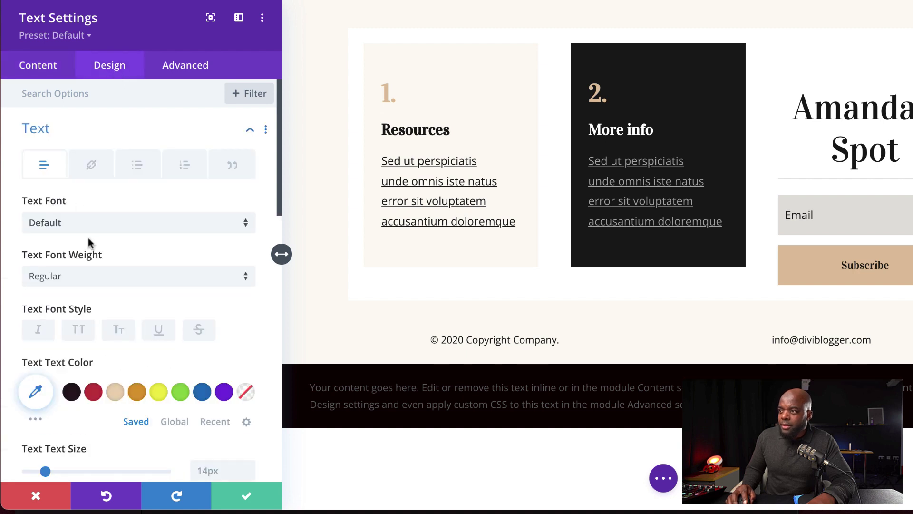
pyautogui.click(37, 394)
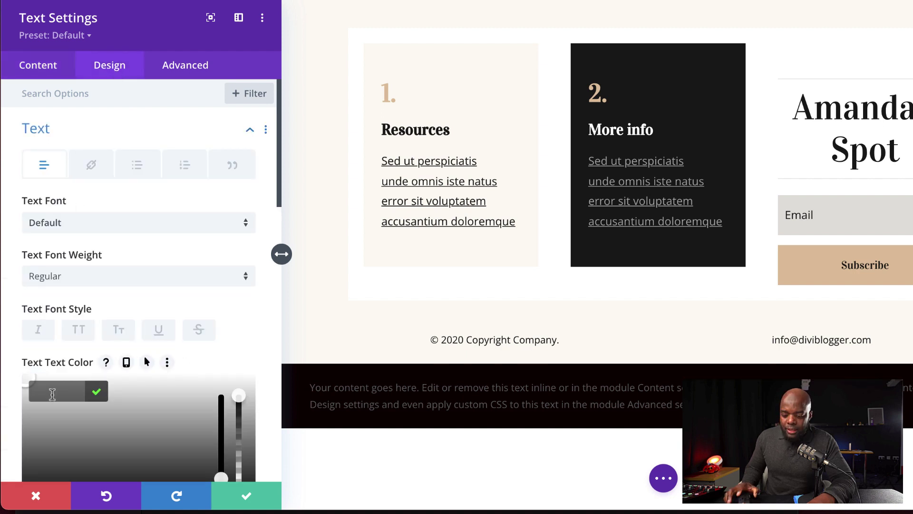
pyautogui.click(245, 495)
pyautogui.click(244, 495)
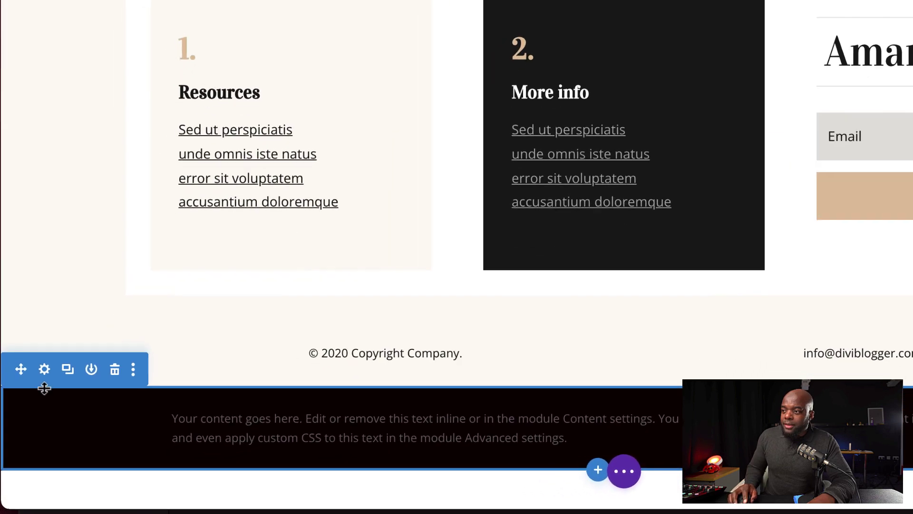
# Set the bottom-bar section's Sticky Position to Stick to Bottom under Scroll Effects.
pyautogui.click(54, 338)
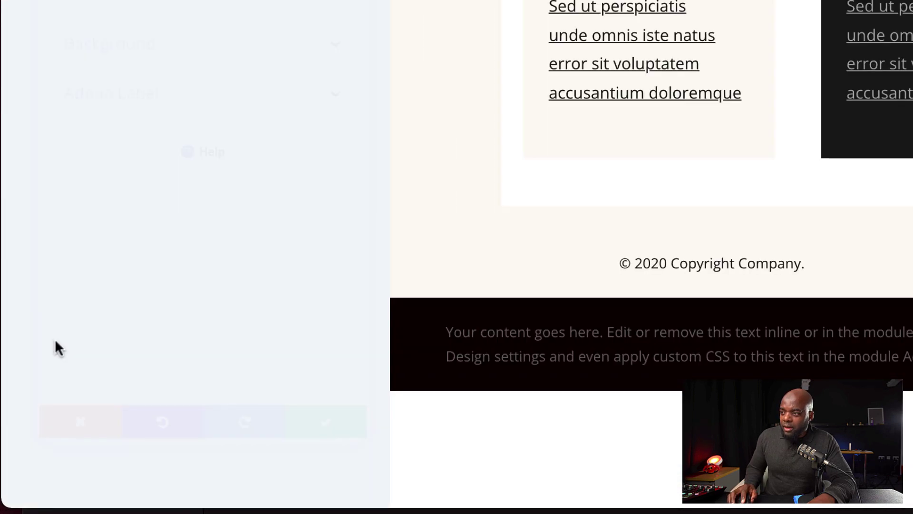
pyautogui.click(250, 28)
pyautogui.scroll(-5, 173, 367)
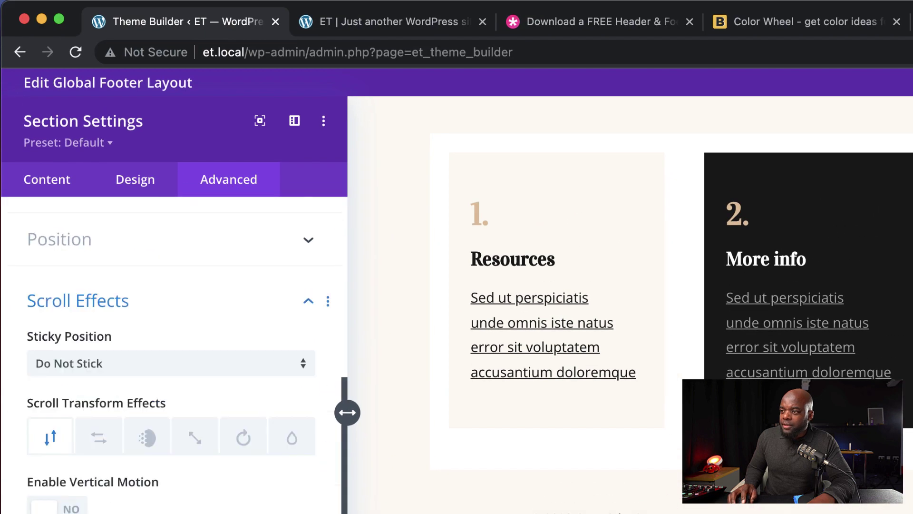
pyautogui.click(100, 369)
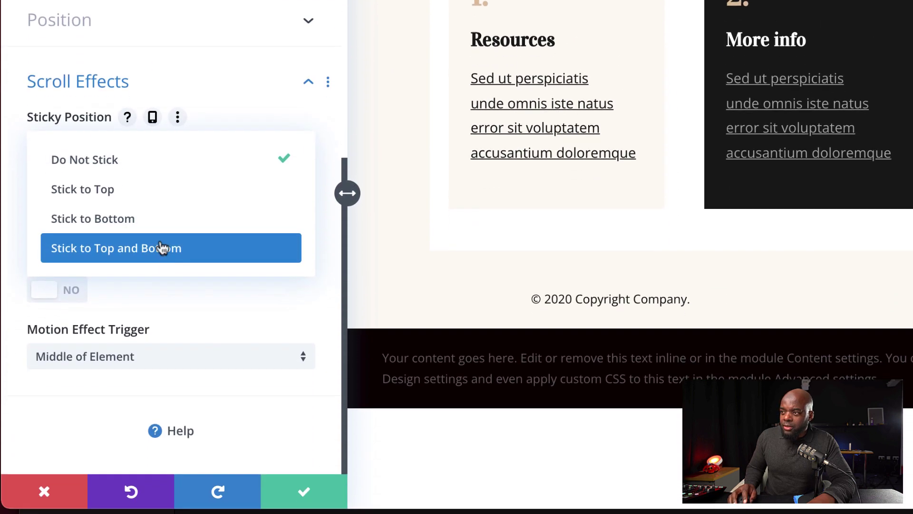
pyautogui.click(162, 231)
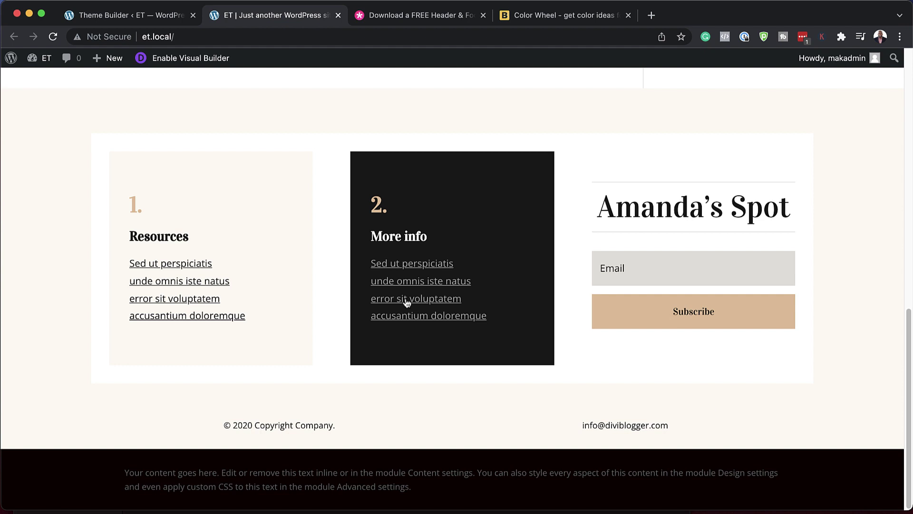
pyautogui.scroll(6, 362, 291)
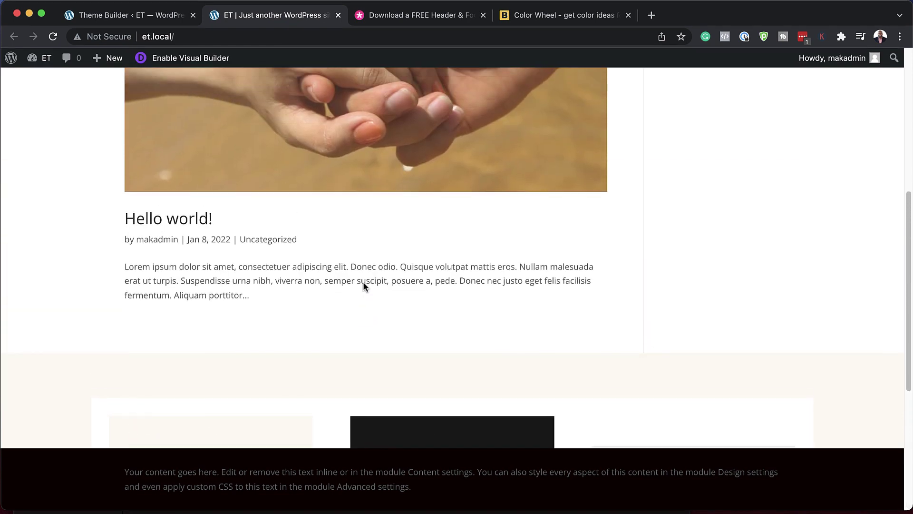
pyautogui.scroll(2, 363, 283)
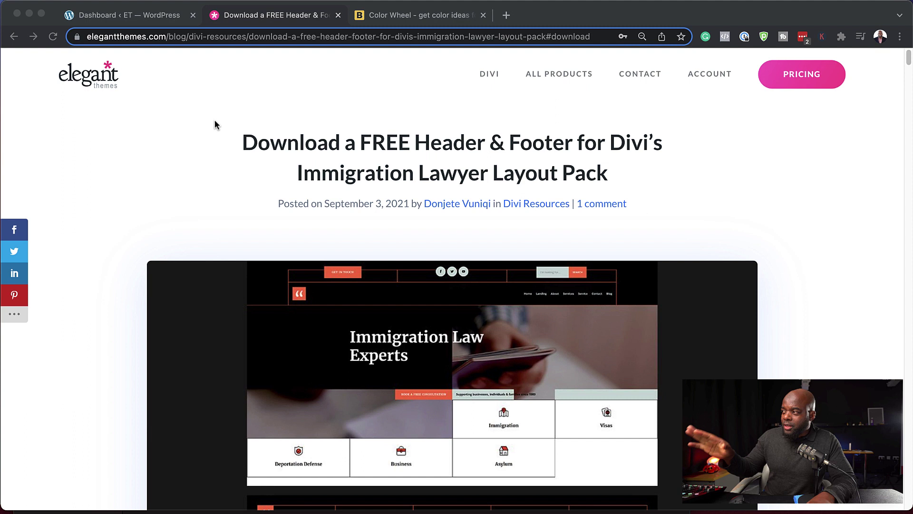
# Scroll the Immigration Lawyer download post, then return to the WordPress dashboard.
pyautogui.scroll(-12, 417, 228)
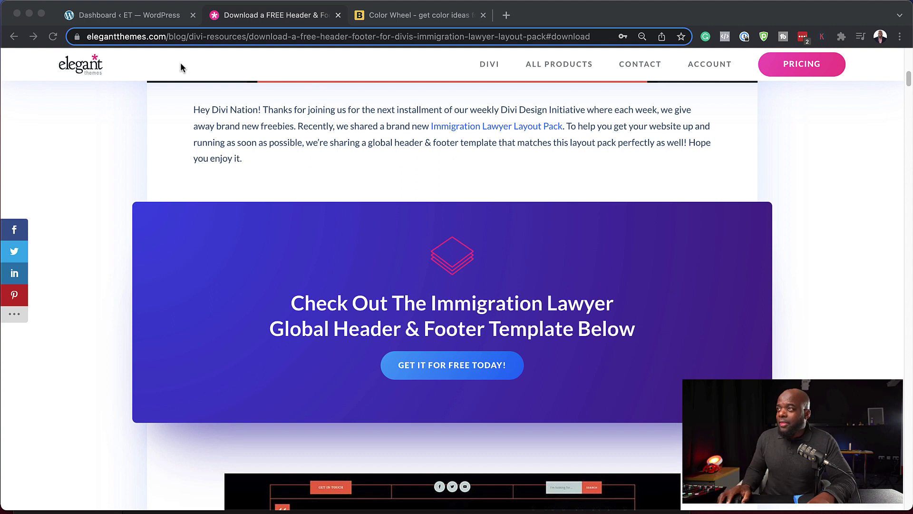
pyautogui.click(129, 15)
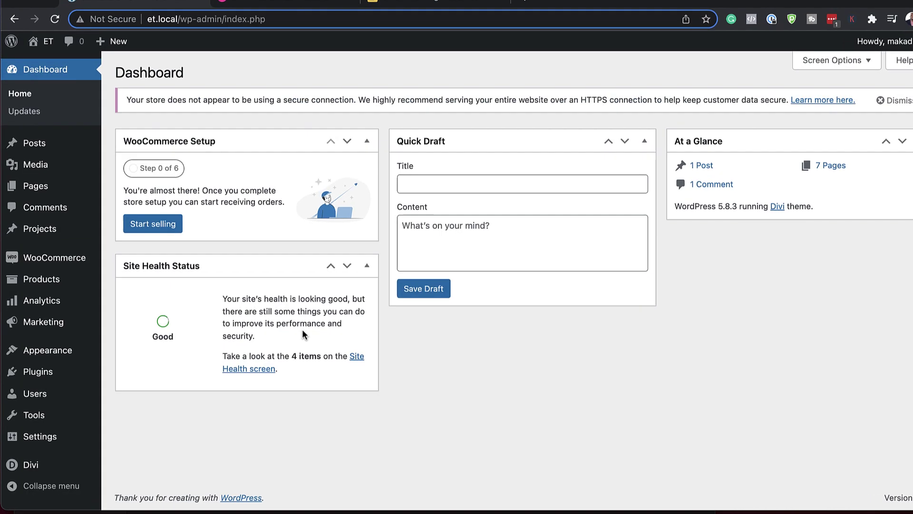
# Open Theme Builder and import divi-immigration-lawyer-header-footer-template.json via Portability > Import.
pyautogui.moveTo(51, 471)
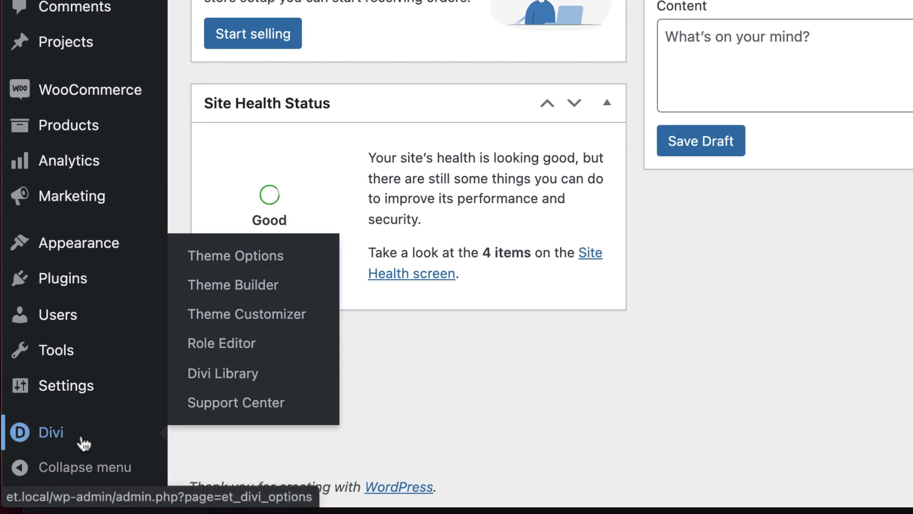
pyautogui.click(218, 292)
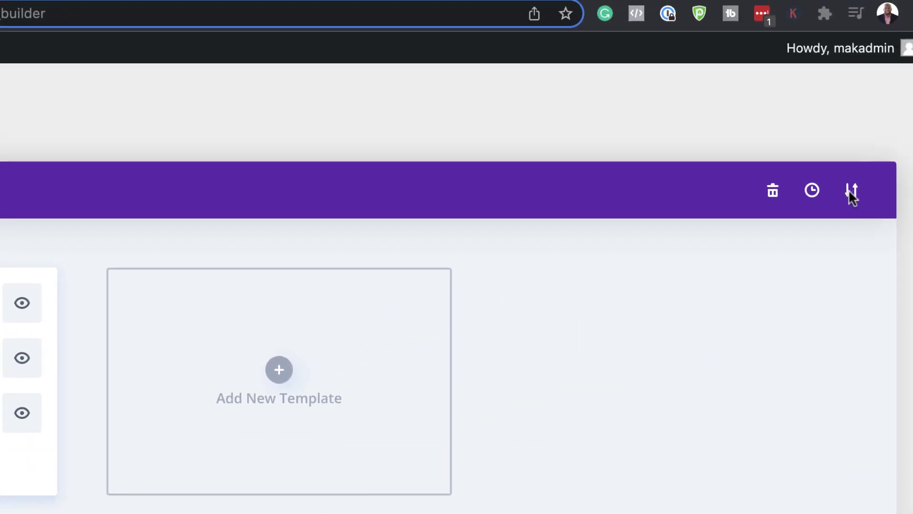
pyautogui.click(859, 199)
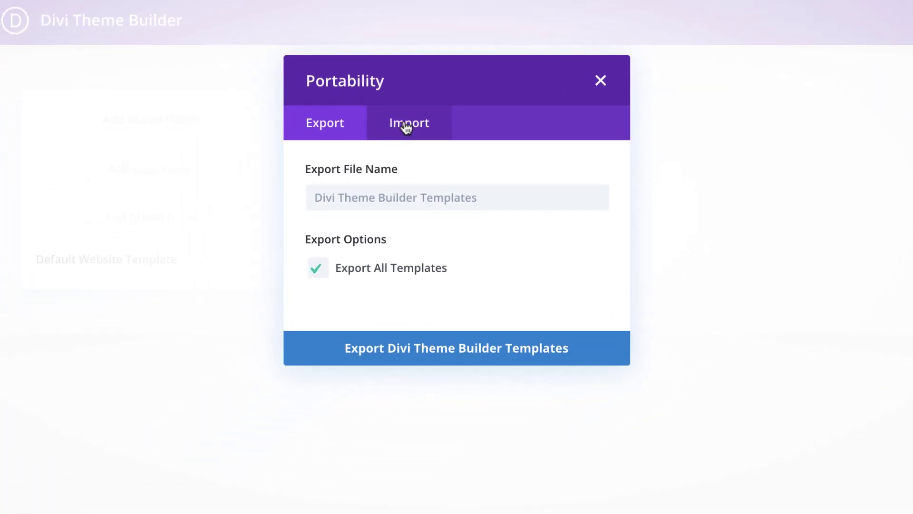
pyautogui.click(407, 124)
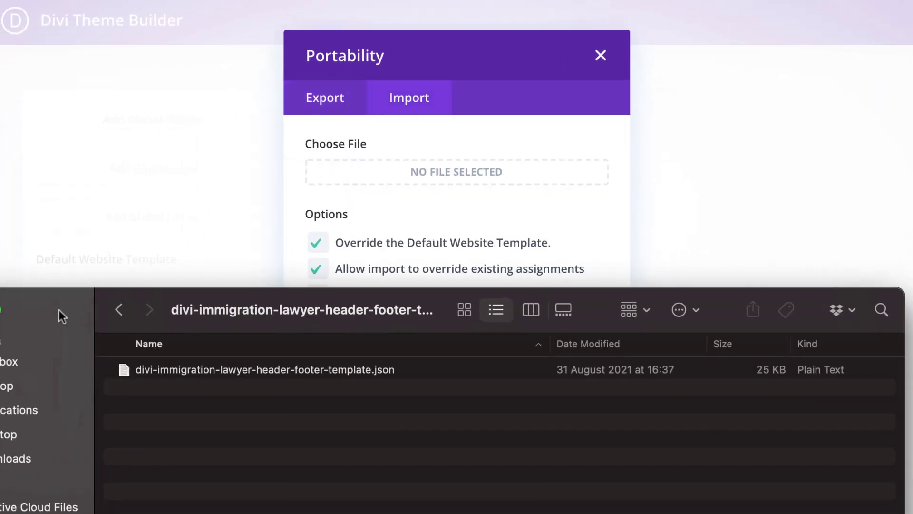
pyautogui.moveTo(127, 374); pyautogui.dragTo(421, 176)
pyautogui.click(435, 376)
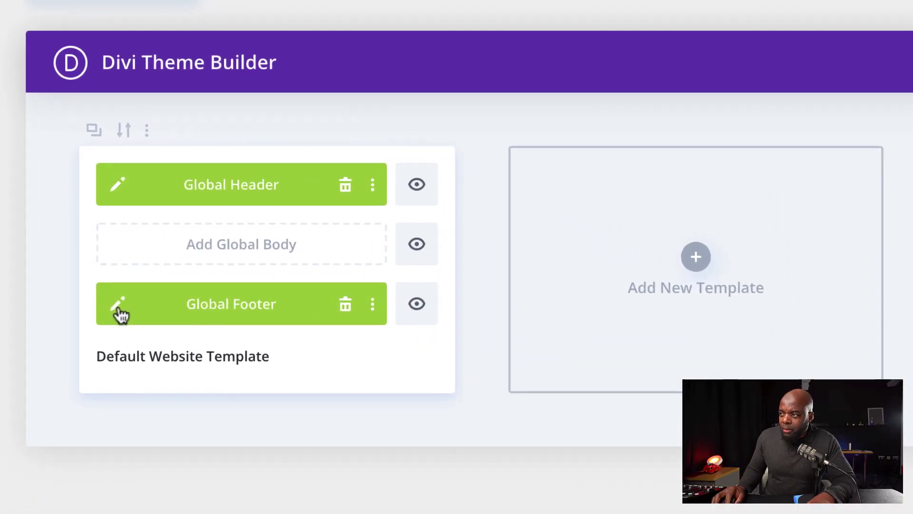
# Open the Global Footer, check the copyright row's column layouts, and switch to wireframe view.
pyautogui.click(118, 307)
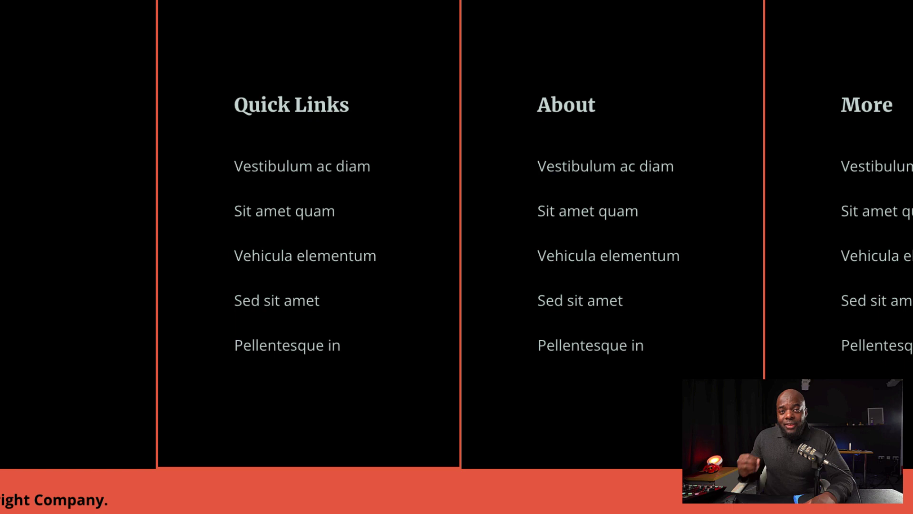
pyautogui.moveTo(94, 327)
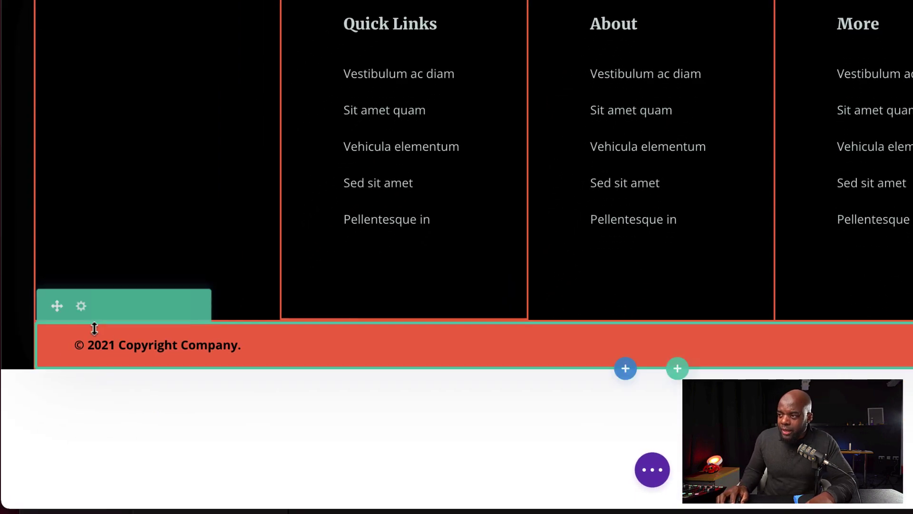
pyautogui.click(129, 311)
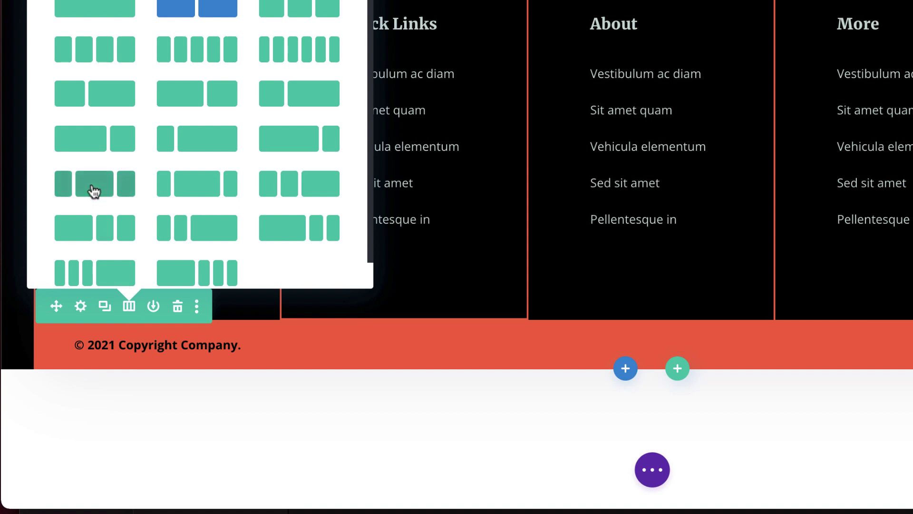
pyautogui.press('Escape')
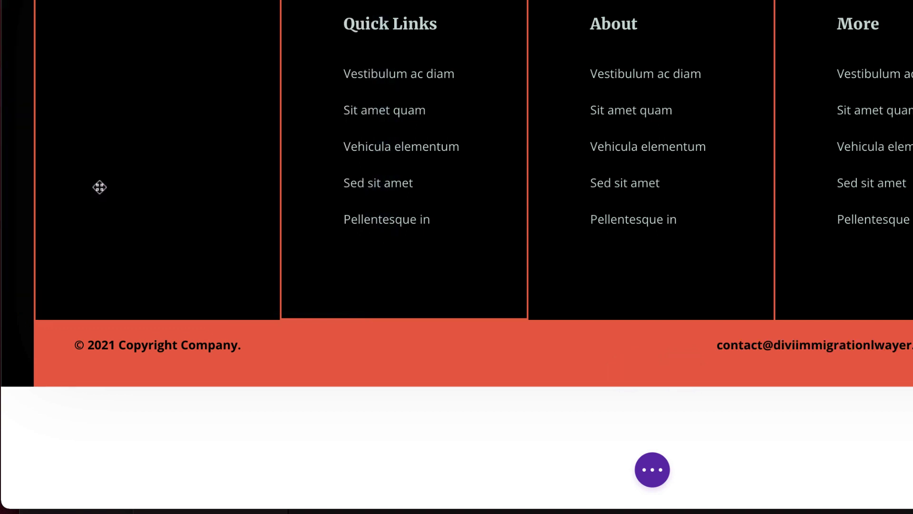
pyautogui.click(652, 470)
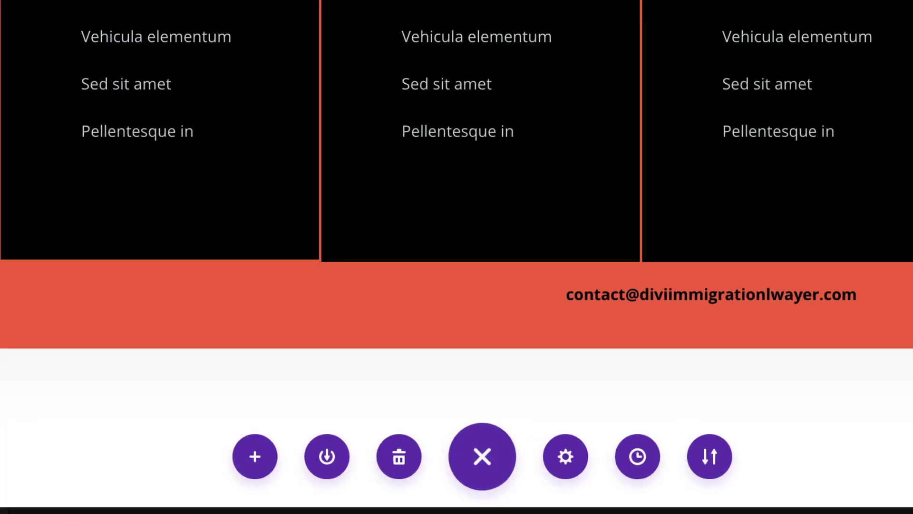
pyautogui.click(69, 469)
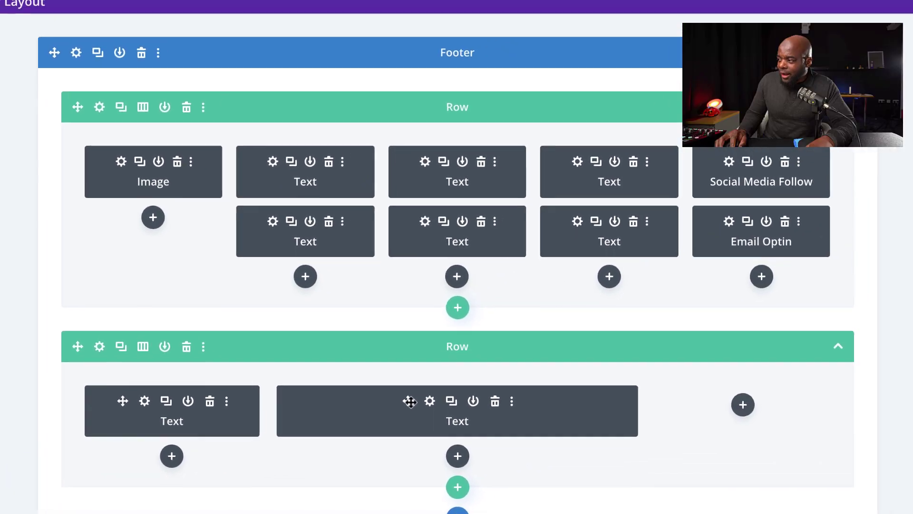
# Move the second text module into the right column and insert a Text module in the middle column.
pyautogui.moveTo(514, 352); pyautogui.dragTo(882, 363)
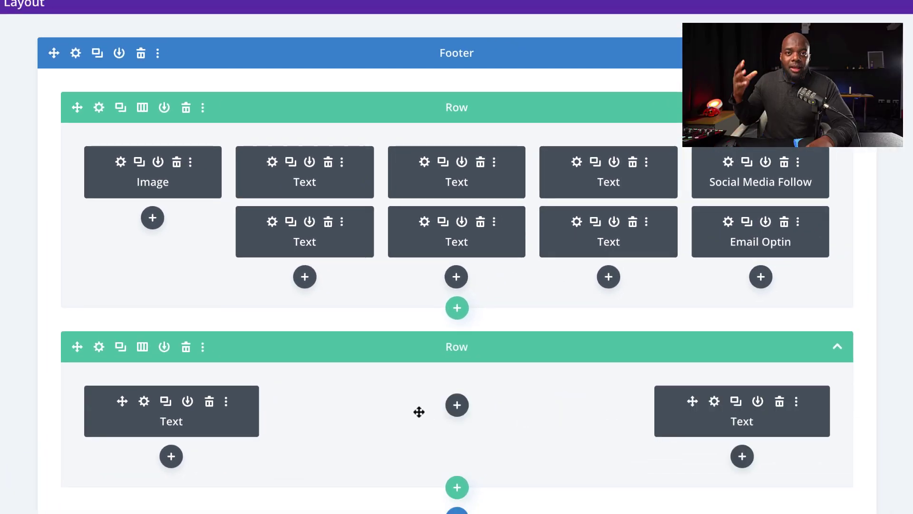
pyautogui.click(462, 409)
pyautogui.click(418, 153)
pyautogui.write('te')
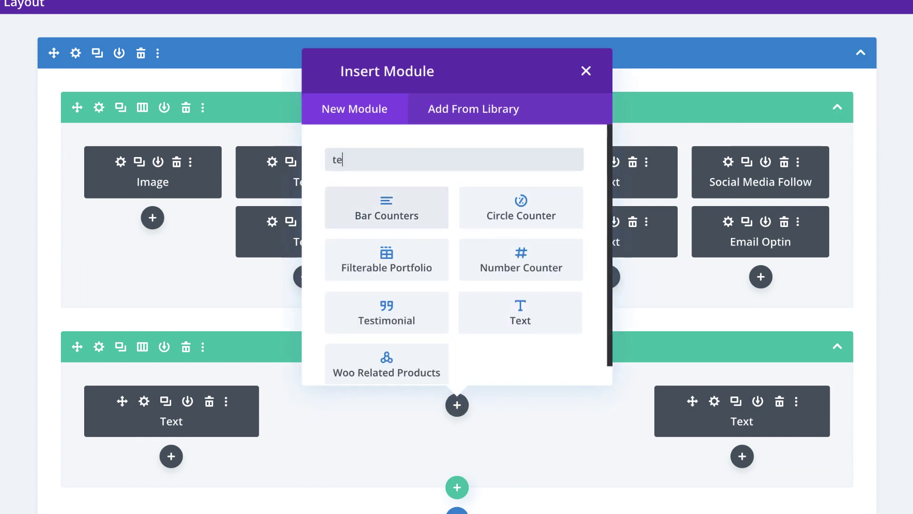
pyautogui.write('xt')
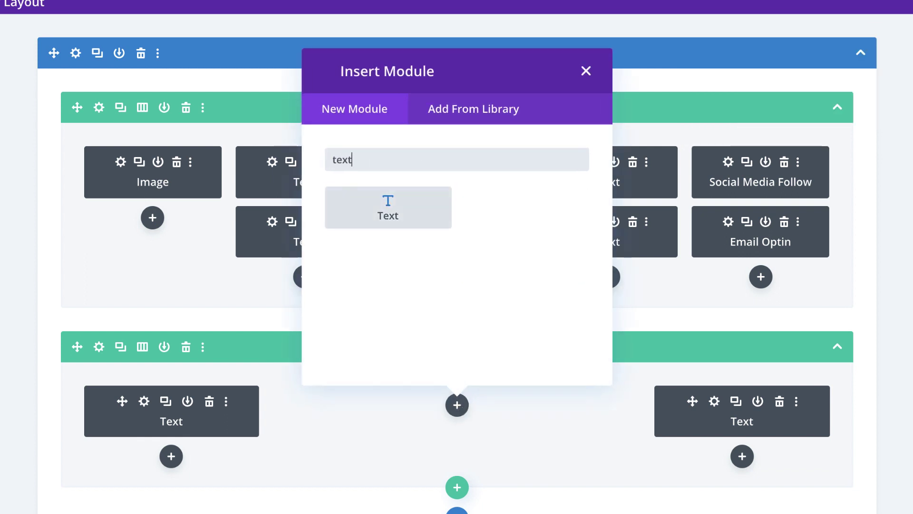
pyautogui.click(406, 206)
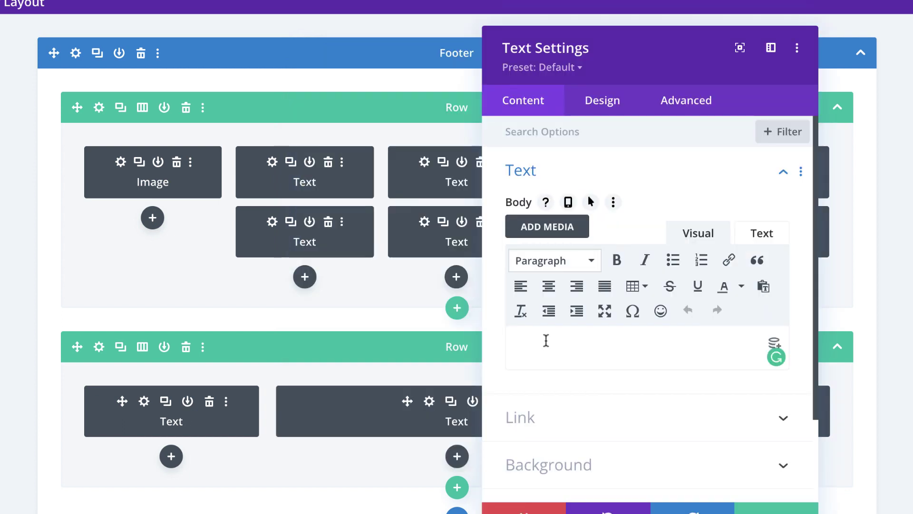
# Fill the new middle module with trimmed lorem ipsum placeholder text and save it.
pyautogui.write('Lorem ipsum dolor sit amet, consectetuer adipiscing elit. Donec odio. Quisque volutpat mattis eros. Nullam malesuada erat ut turpis. Suspendisse urna nibh, viverra non, semper suscipit, posuere a, pede.')
pyautogui.hotkey('shift', 'ctrl', 'End')
pyautogui.press('Delete')
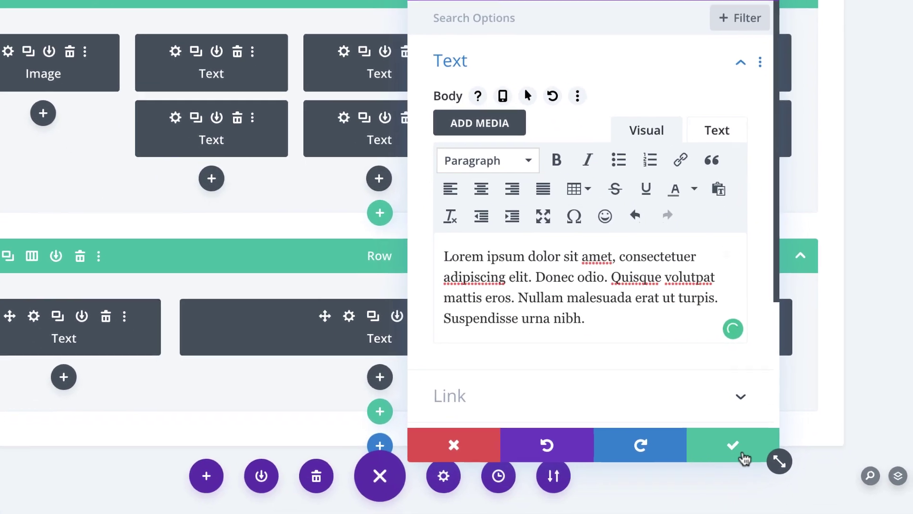
pyautogui.click(763, 502)
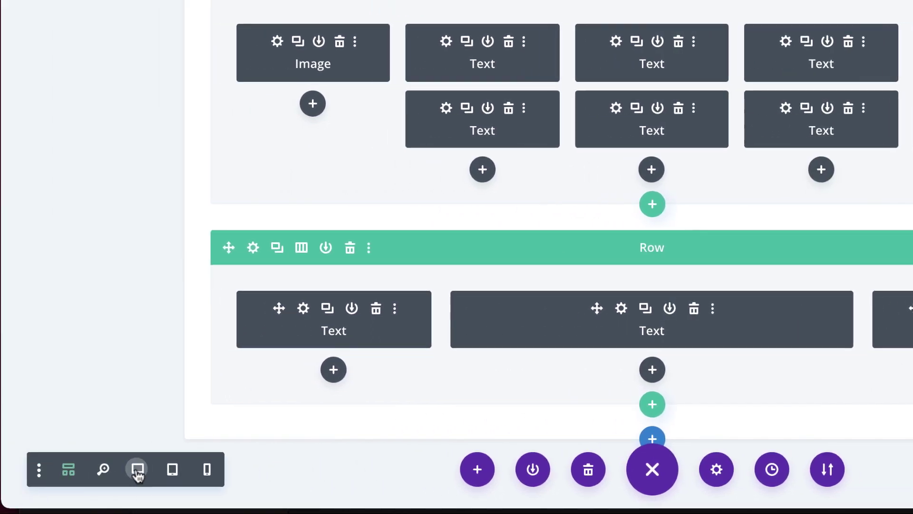
# Back in the page view, open the middle text module's settings.
pyautogui.click(138, 470)
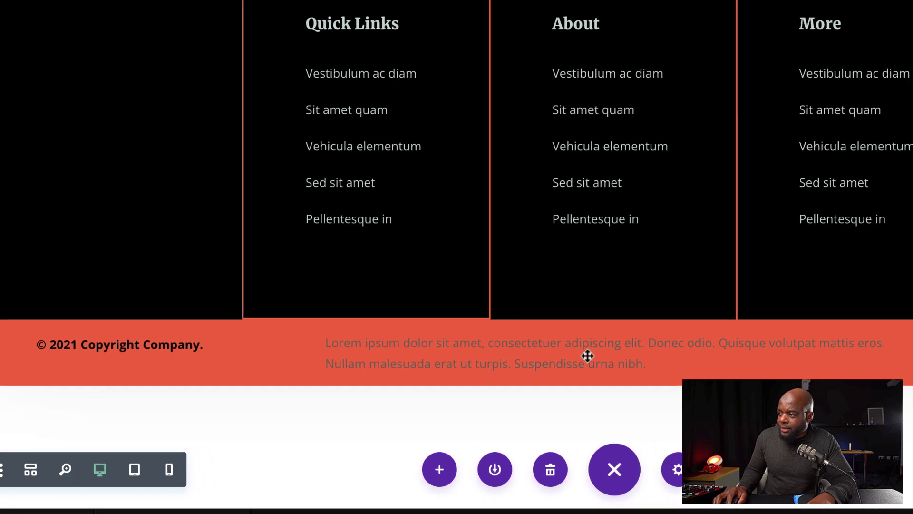
pyautogui.moveTo(502, 351)
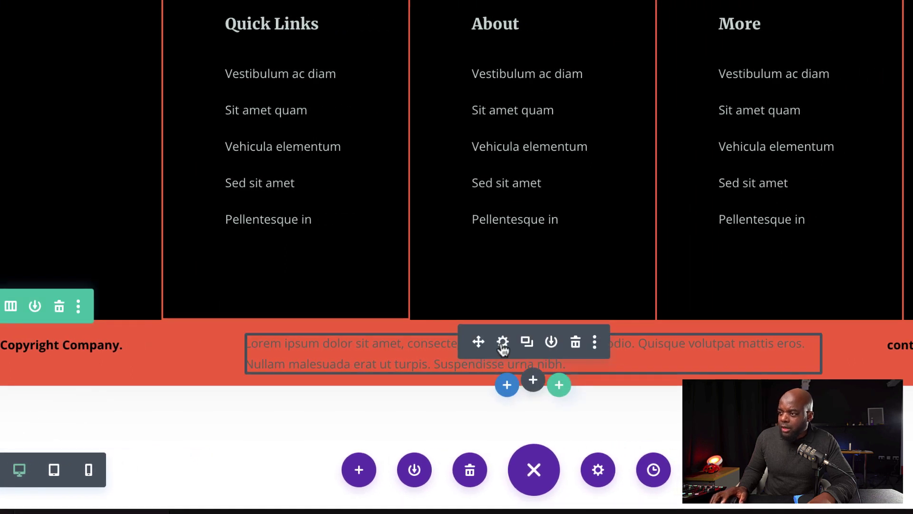
pyautogui.click(502, 347)
# Give the text module a #fd643a orange background colour.
pyautogui.click(90, 355)
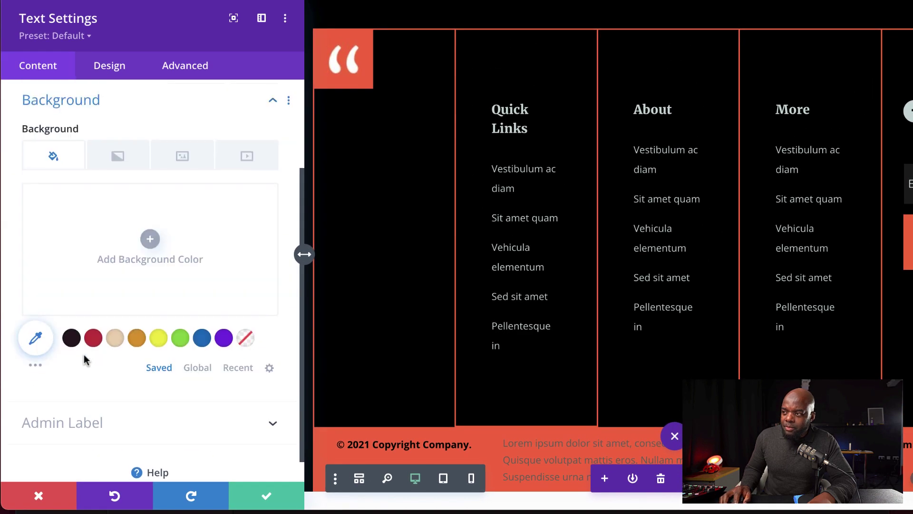
pyautogui.click(150, 240)
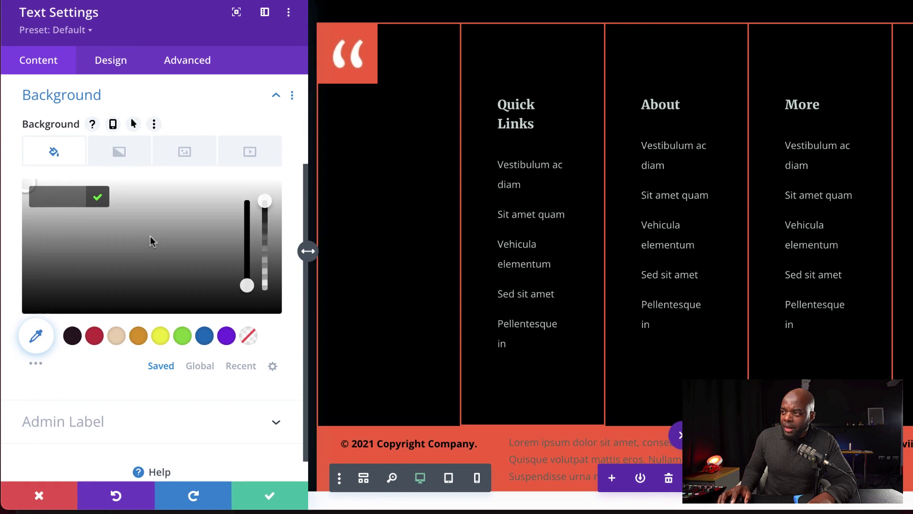
pyautogui.write('#fd643a')
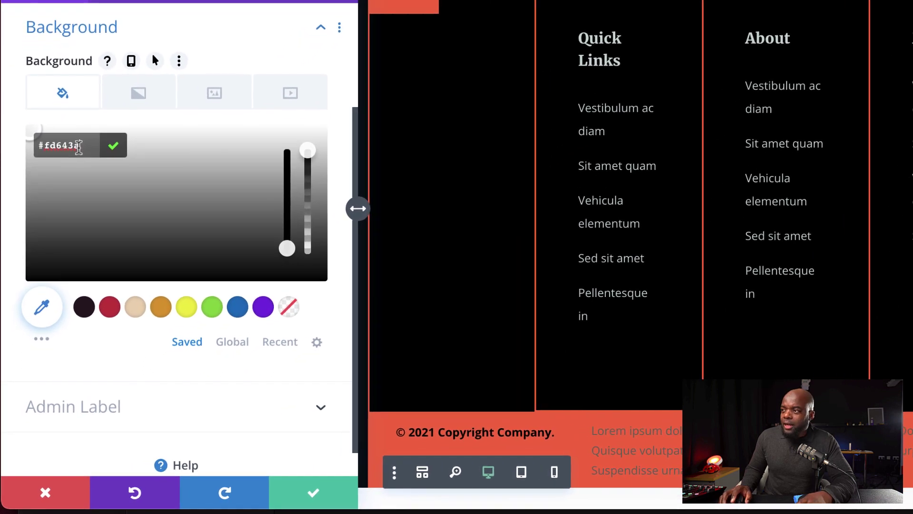
pyautogui.press('Return')
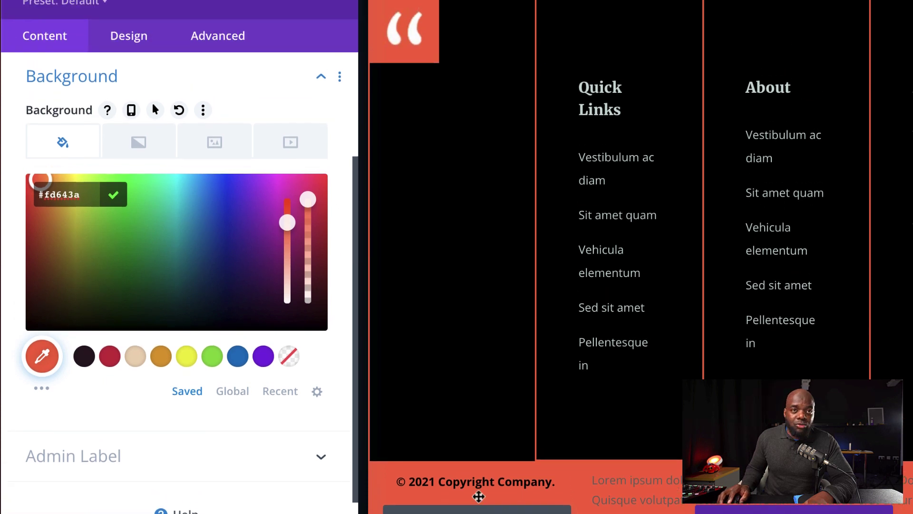
# On the Design tab, set the text colour to #000000 and center-align the text.
pyautogui.click(128, 41)
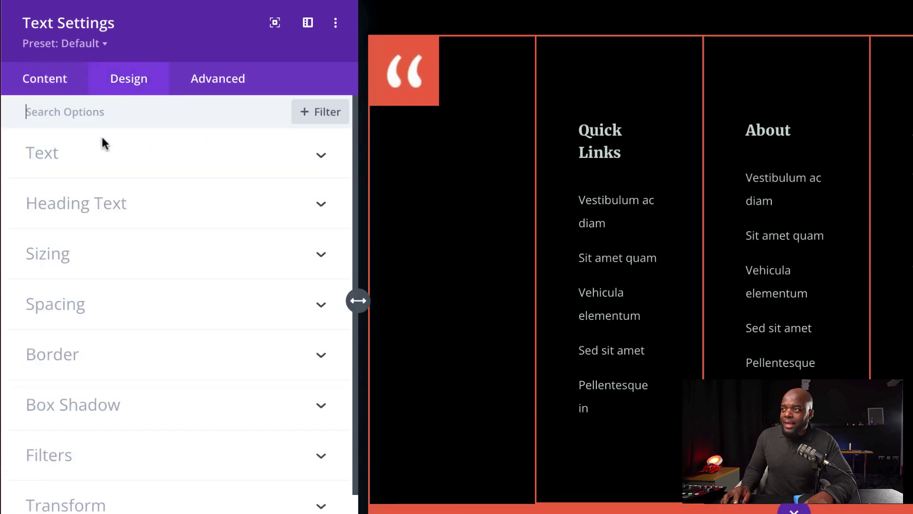
pyautogui.click(71, 160)
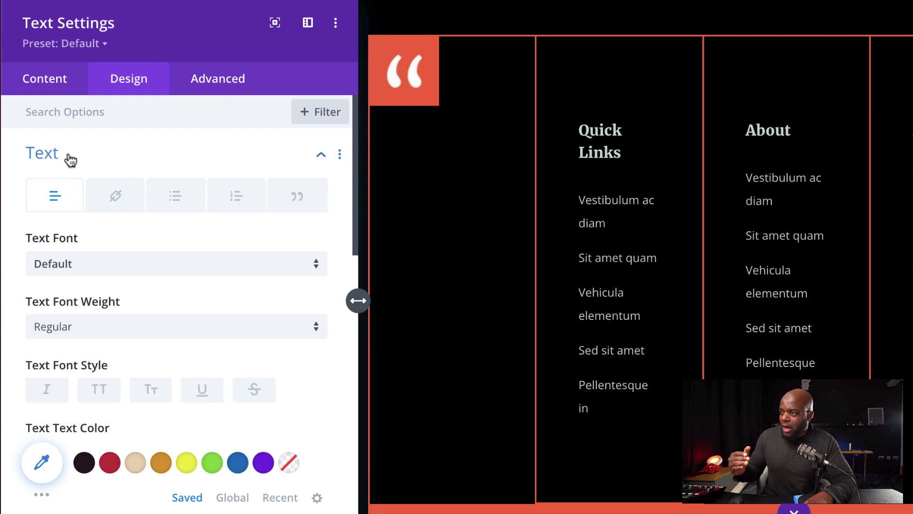
pyautogui.click(42, 462)
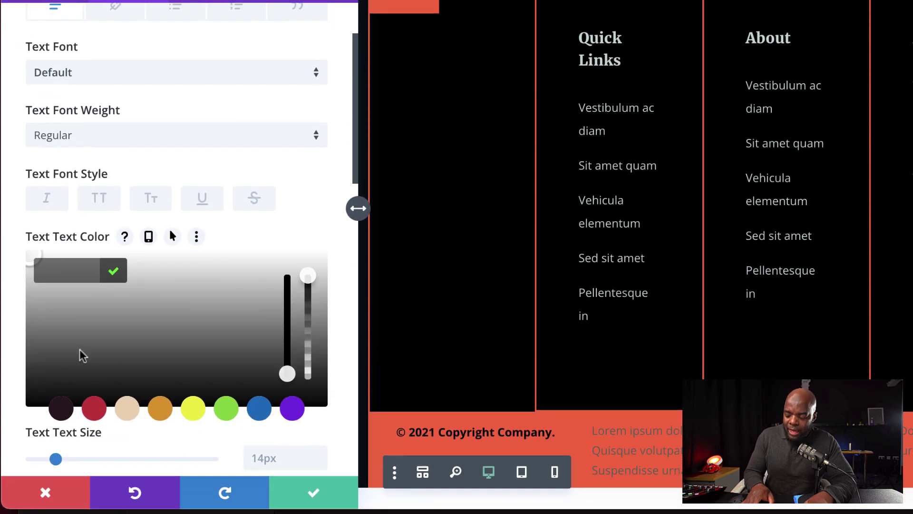
pyautogui.write('000000')
pyautogui.scroll(-8, 225, 275)
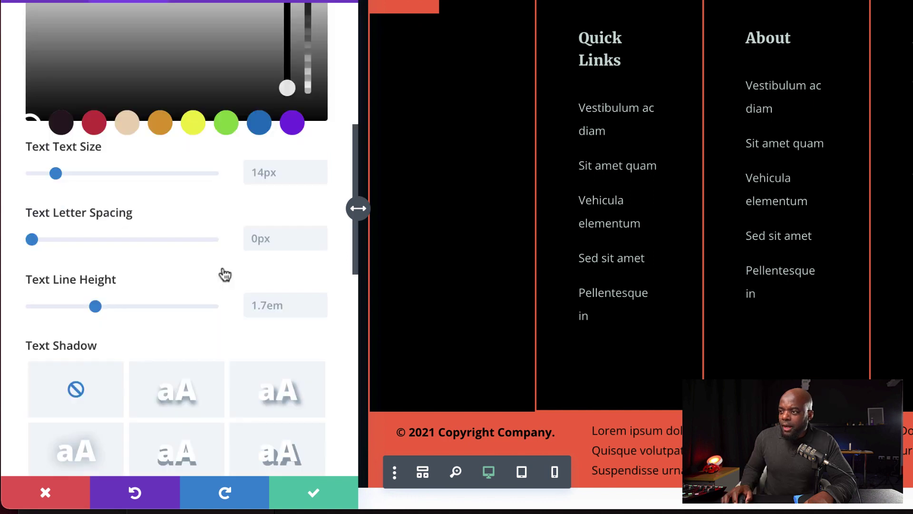
pyautogui.scroll(-3, 139, 440)
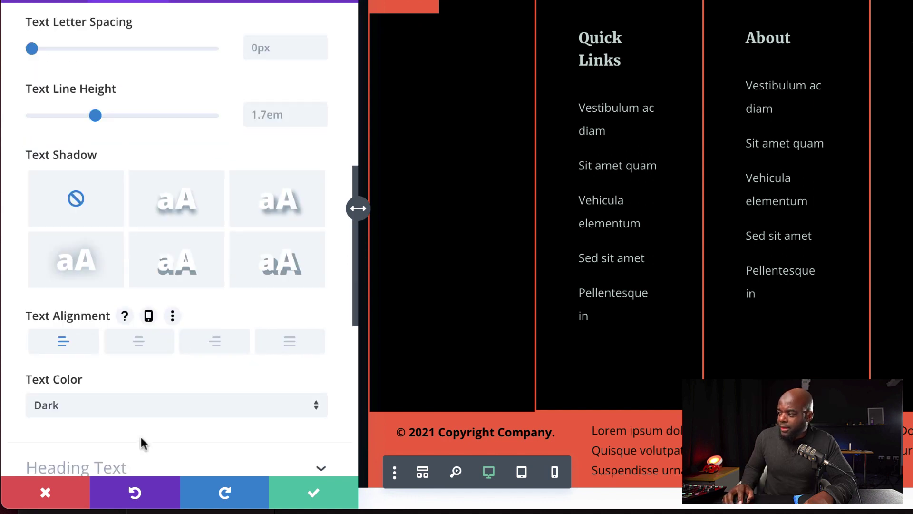
pyautogui.click(139, 341)
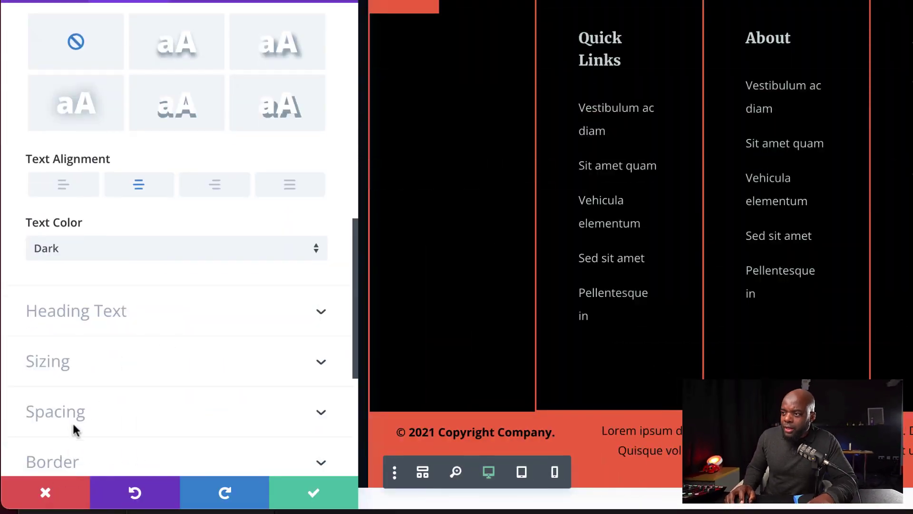
# Enter 20px top padding linked to bottom, and 5% left padding linked to right.
pyautogui.click(73, 421)
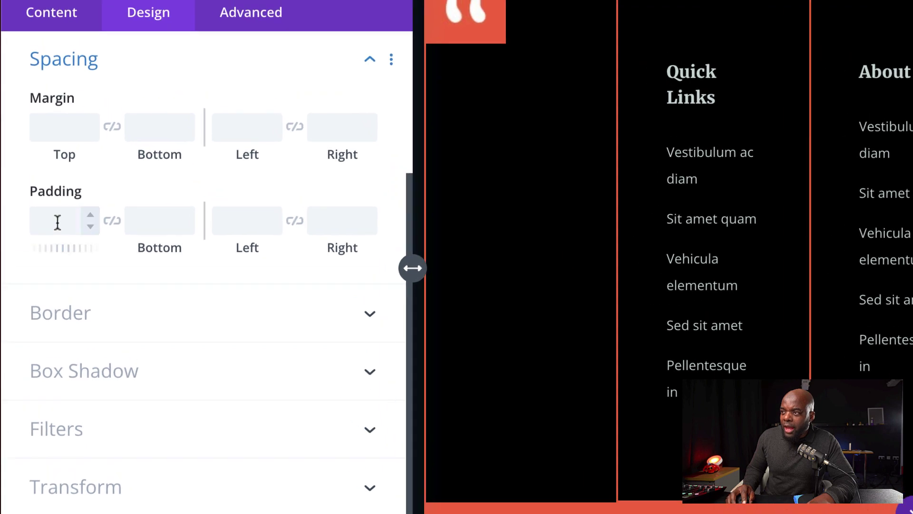
pyautogui.click(58, 222)
pyautogui.write('20px')
pyautogui.click(119, 257)
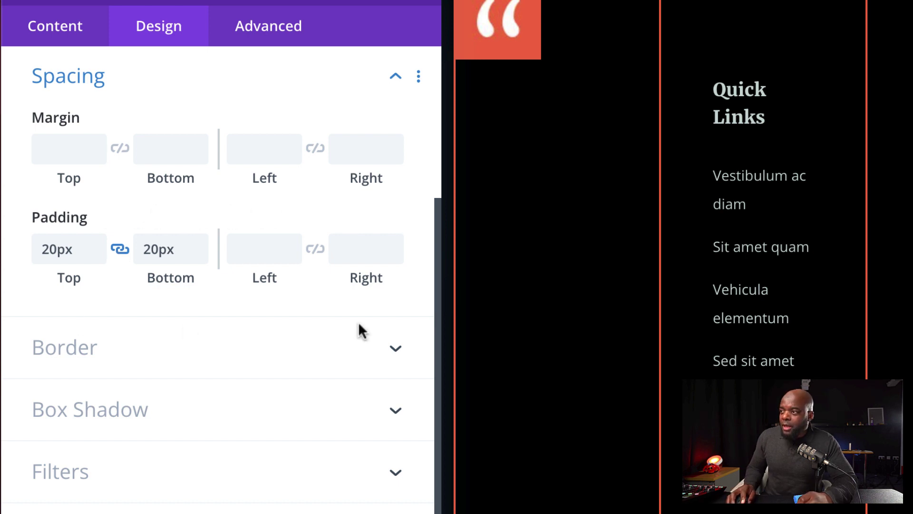
pyautogui.click(256, 247)
pyautogui.write('5%')
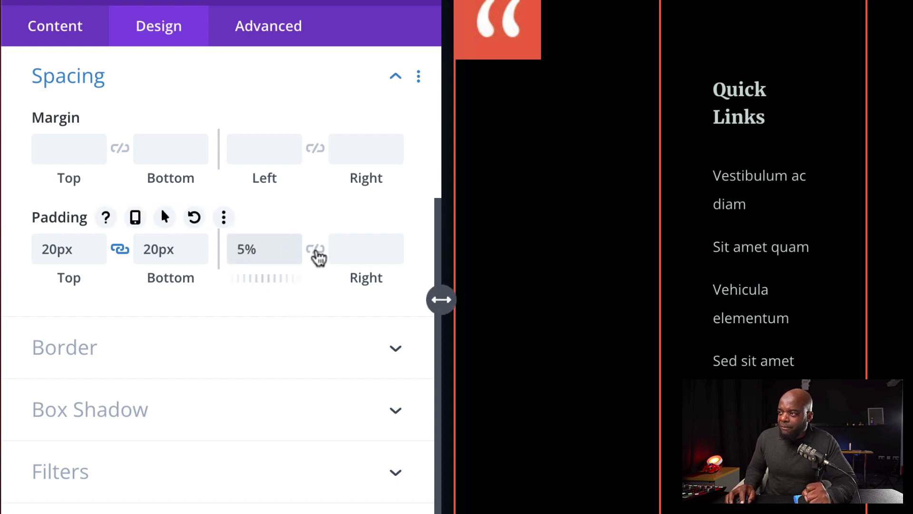
pyautogui.click(315, 250)
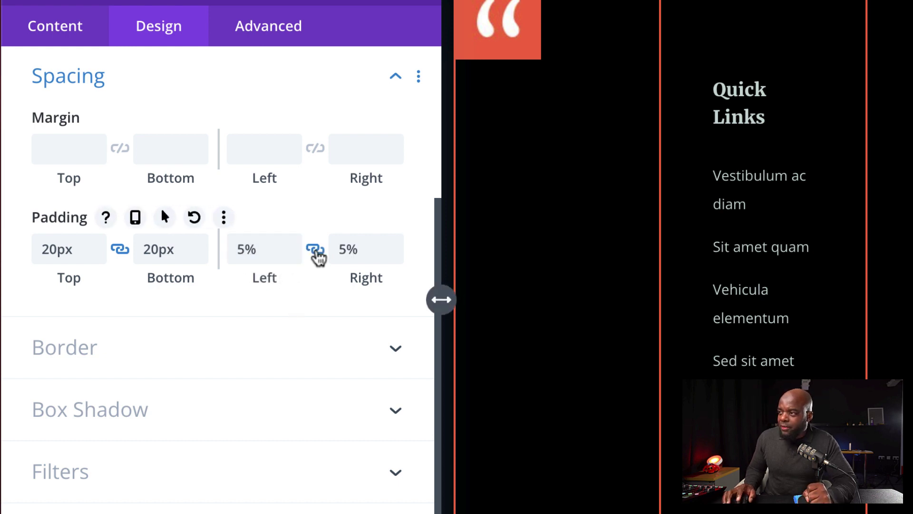
# Under Advanced Scroll Effects, set the text module's Sticky Position to Stick to Bottom.
pyautogui.click(277, 34)
pyautogui.click(115, 498)
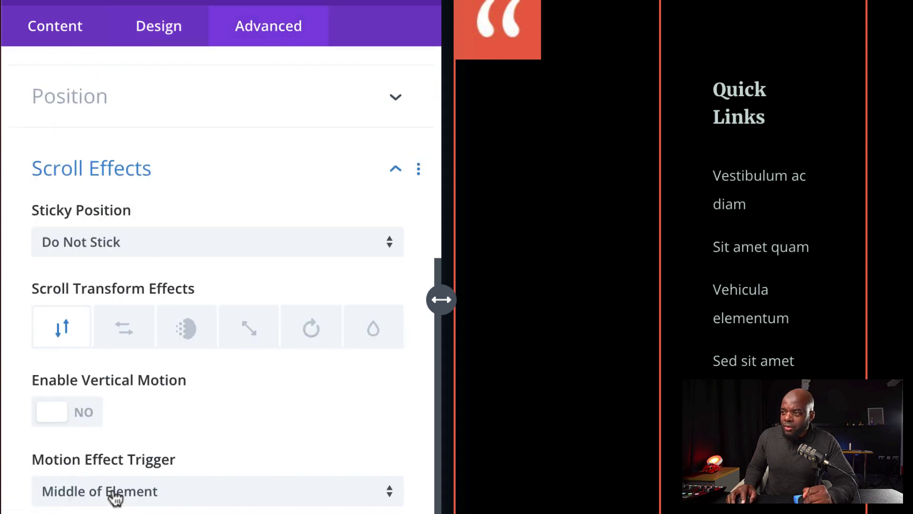
pyautogui.click(124, 243)
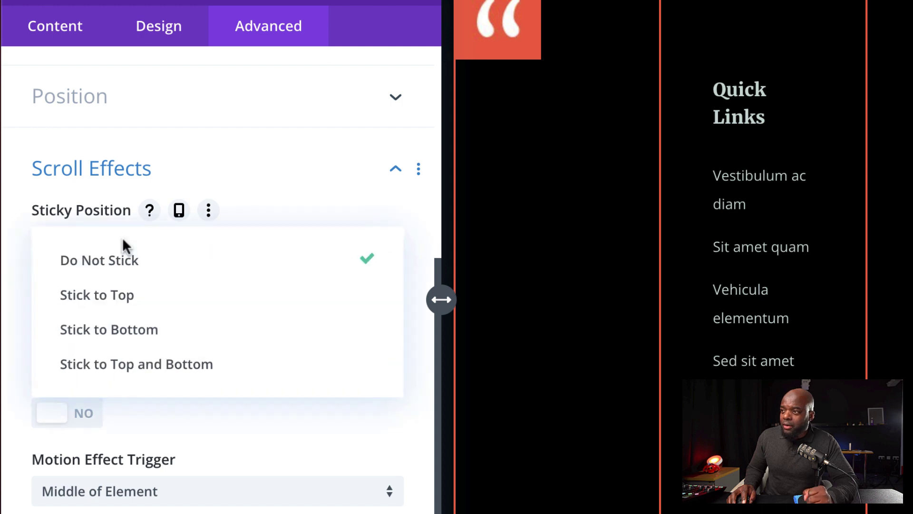
pyautogui.click(162, 341)
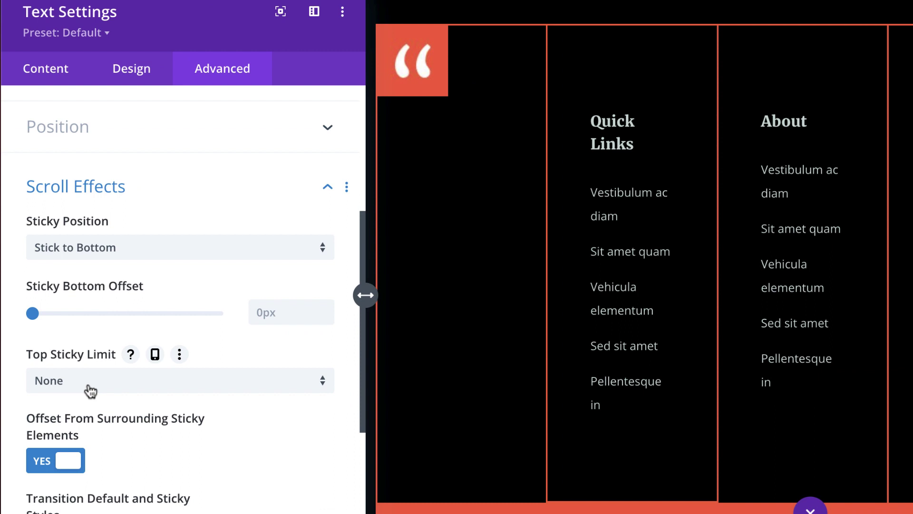
# Set Top Sticky Limit to Section, save the module and close the footer layout.
pyautogui.click(102, 406)
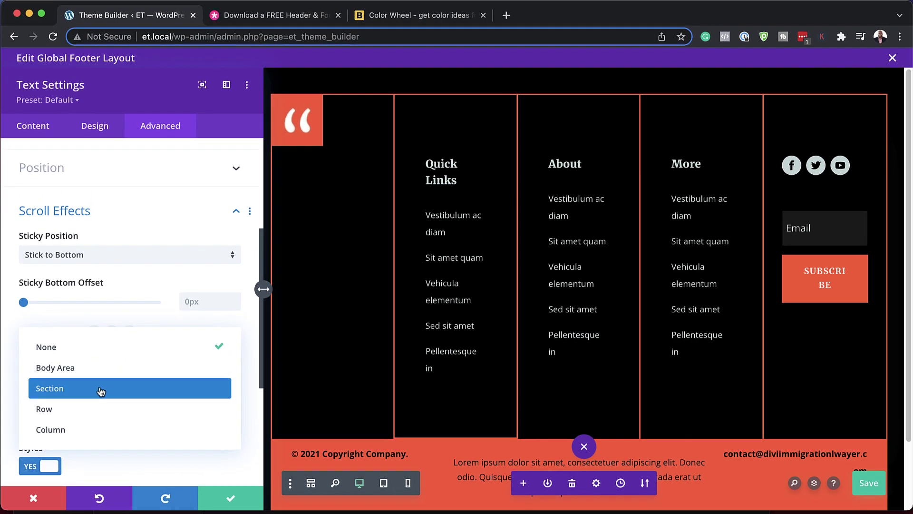
pyautogui.click(101, 389)
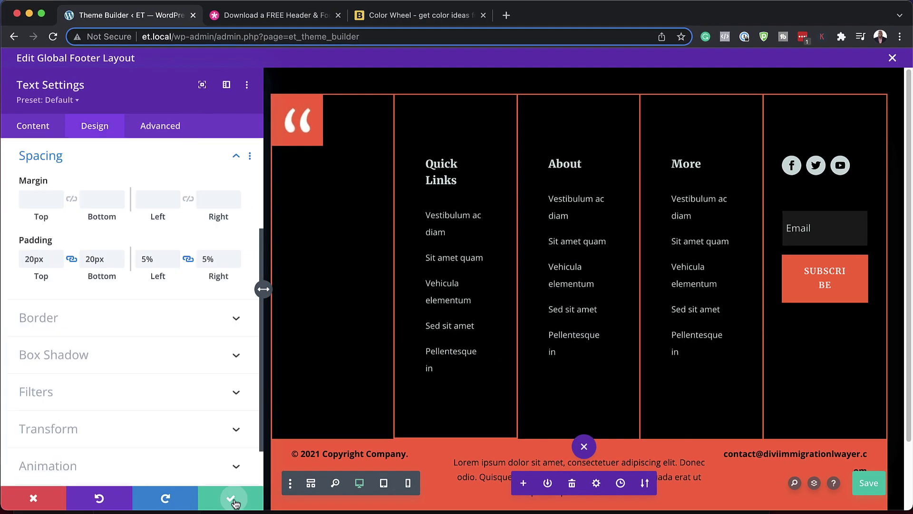
pyautogui.click(230, 498)
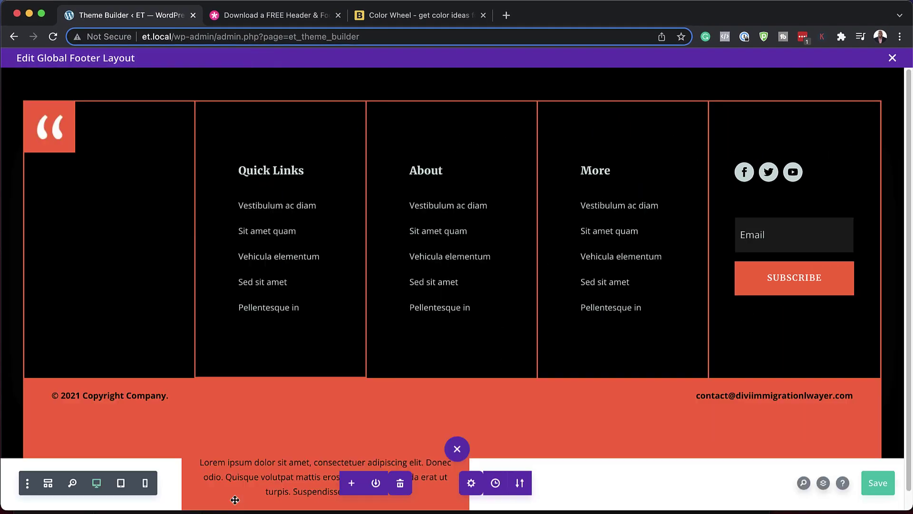
pyautogui.click(893, 58)
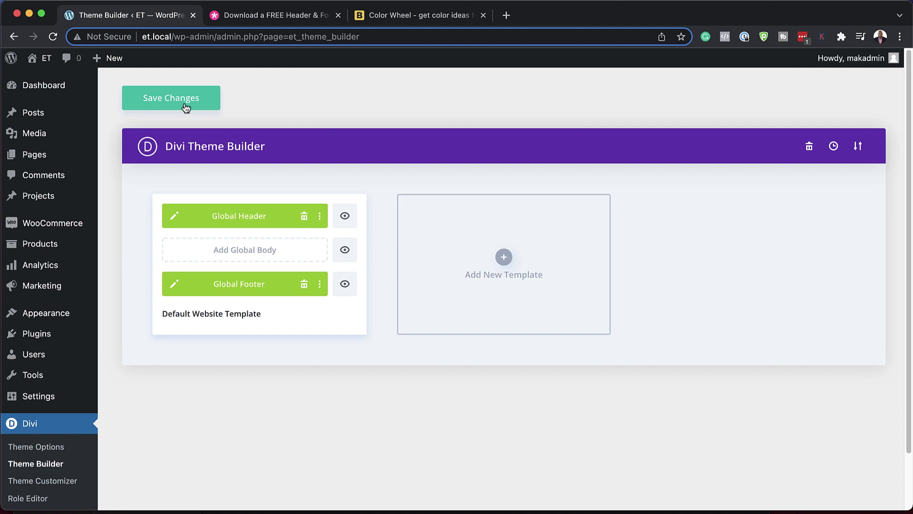
# Save the Theme Builder changes and open the live site in a new tab.
pyautogui.click(186, 107)
pyautogui.moveTo(32, 63)
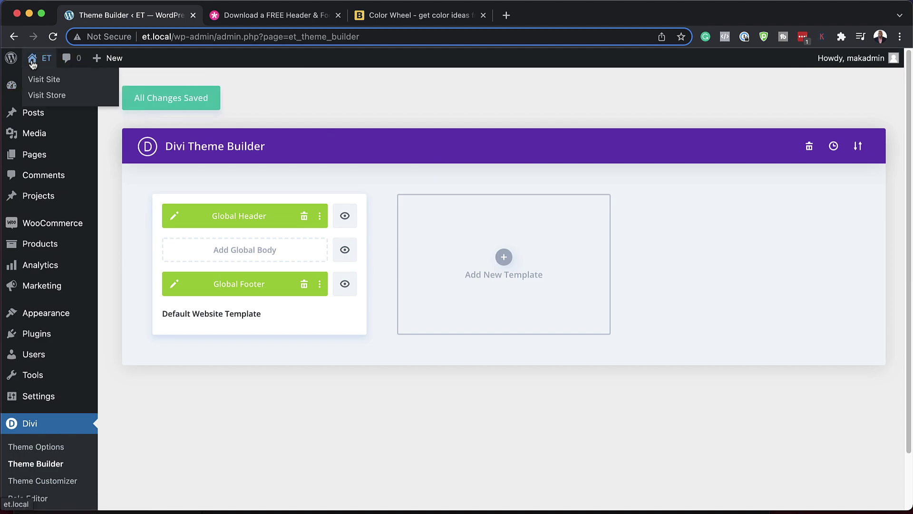
pyautogui.keyDown('super'); pyautogui.click(44, 80); pyautogui.keyUp('super')
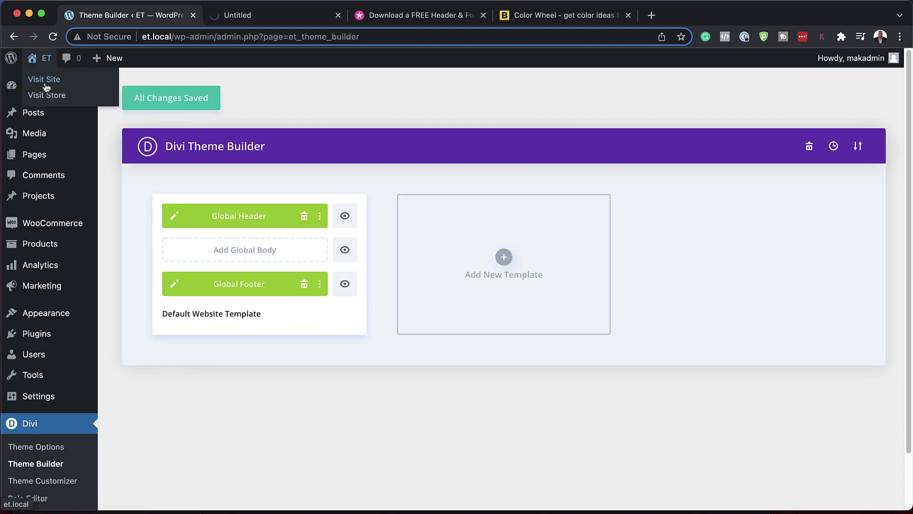
# Scroll down the live home page to view the new footer.
pyautogui.click(269, 15)
pyautogui.scroll(-3, 350, 230)
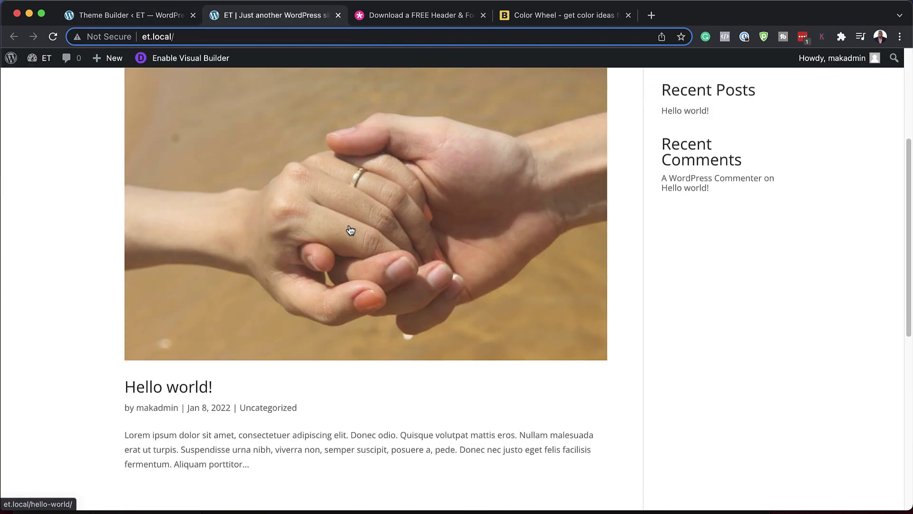
pyautogui.scroll(-3, 350, 230)
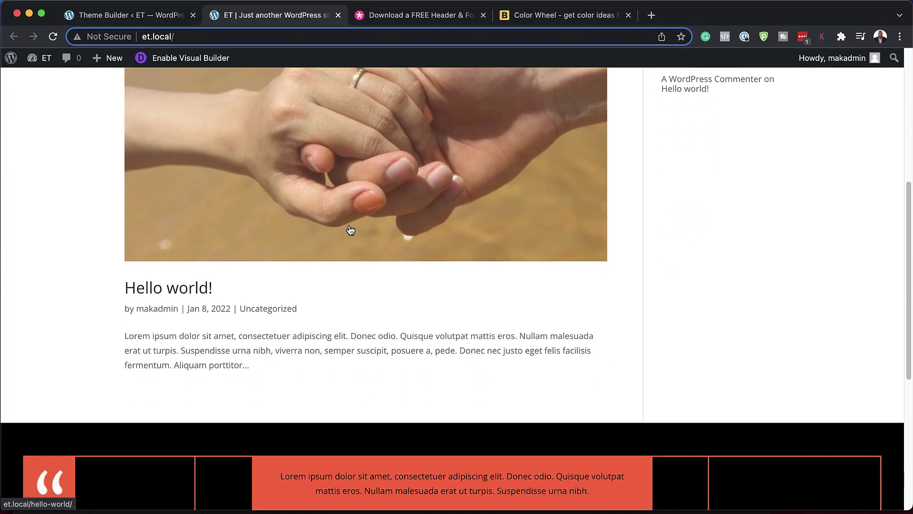
pyautogui.scroll(-5, 350, 231)
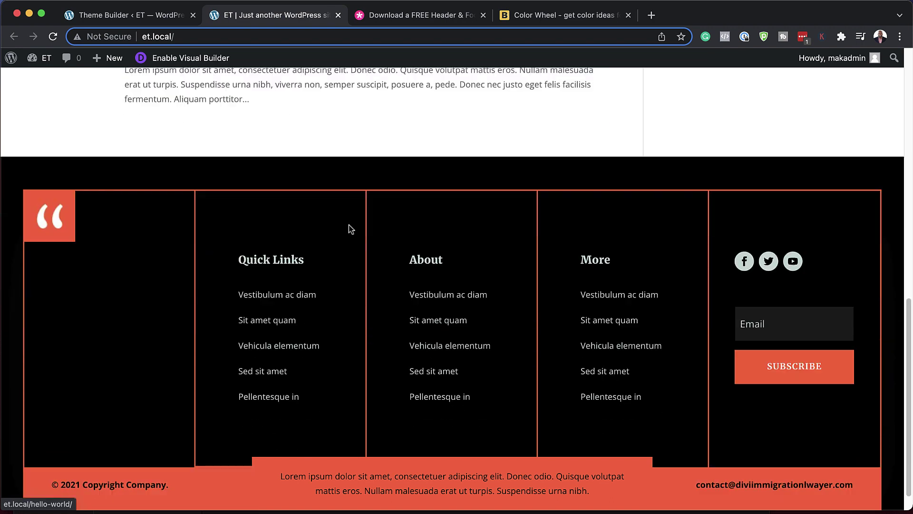
pyautogui.scroll(-1, 349, 229)
pyautogui.scroll(4, 350, 227)
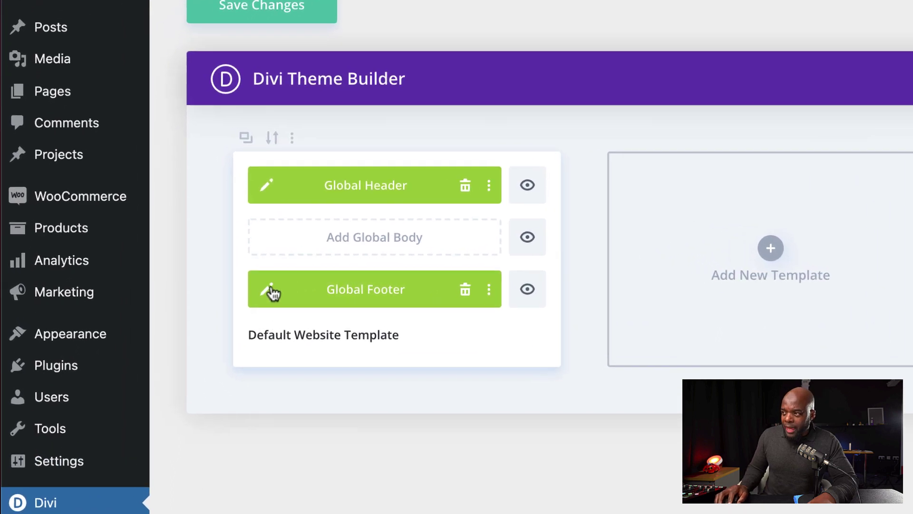
# Open the Global Footer layout in the visual builder and scroll down through it.
pyautogui.click(245, 288)
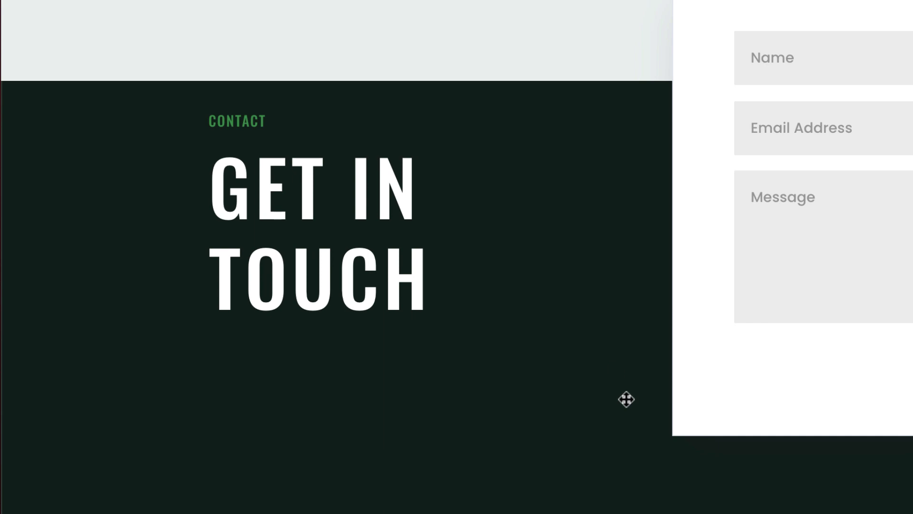
pyautogui.scroll(-15, 504, 355)
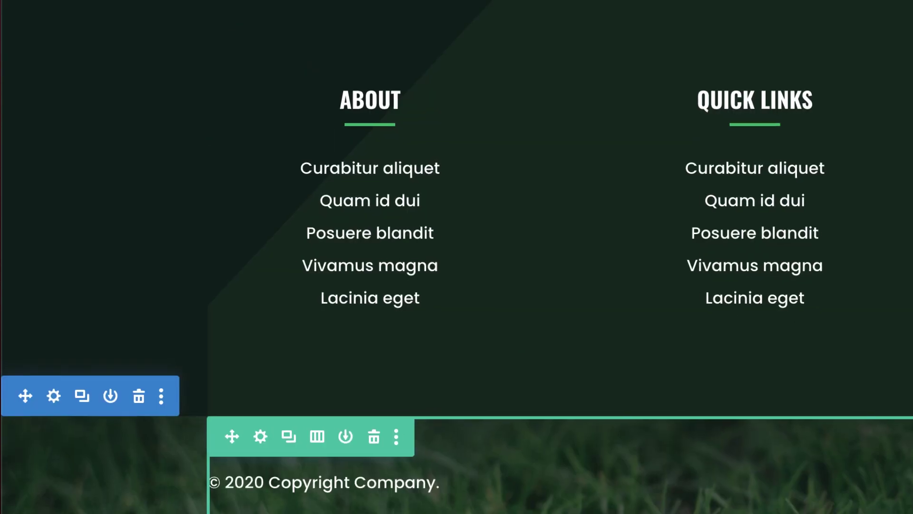
# Add a one-column footer row with a Text module, replacing its default body with the Lorem sentence.
pyautogui.click(757, 513)
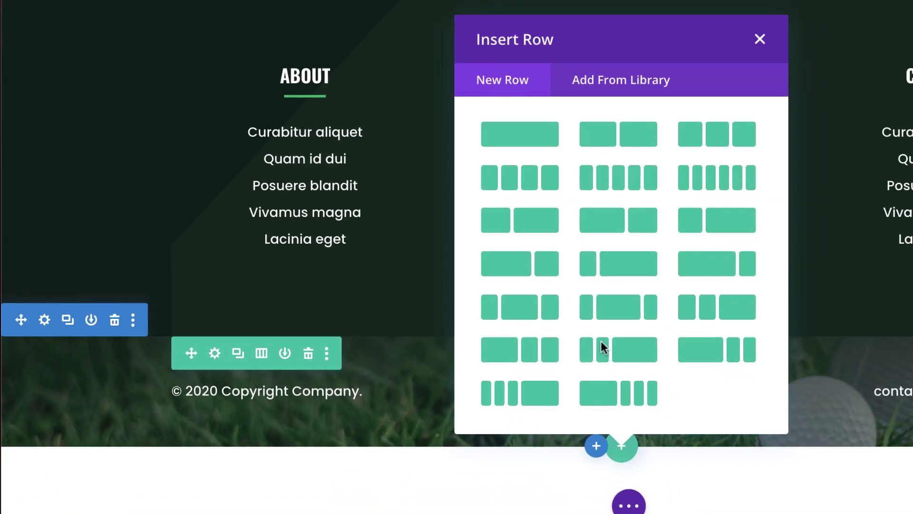
pyautogui.click(565, 140)
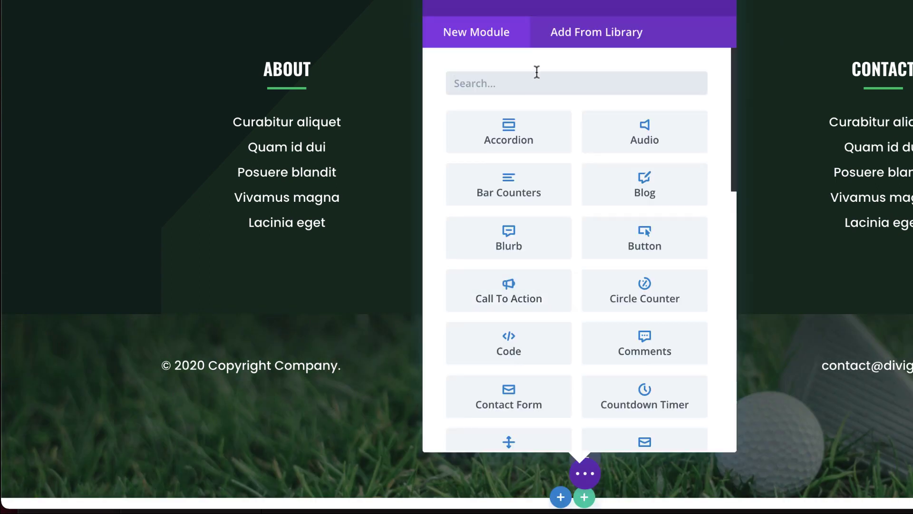
pyautogui.write('text')
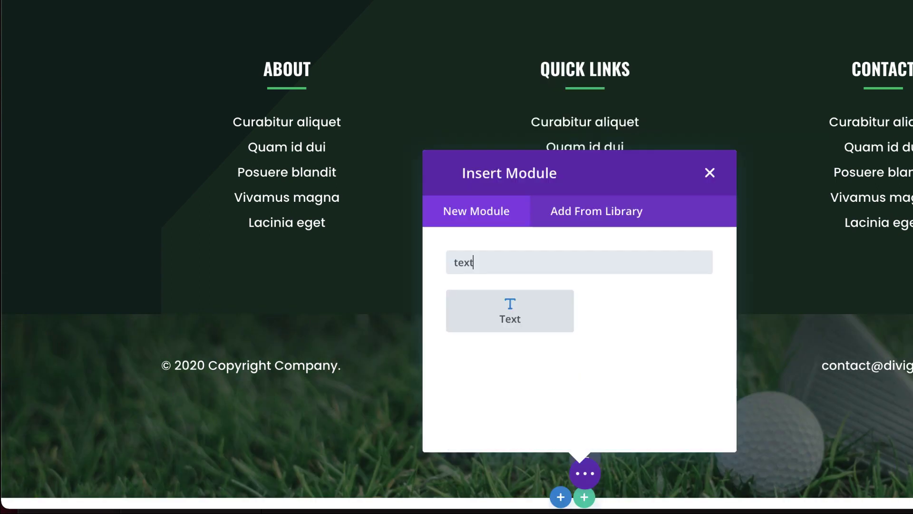
pyautogui.click(510, 314)
pyautogui.moveTo(195, 388); pyautogui.dragTo(16, 299)
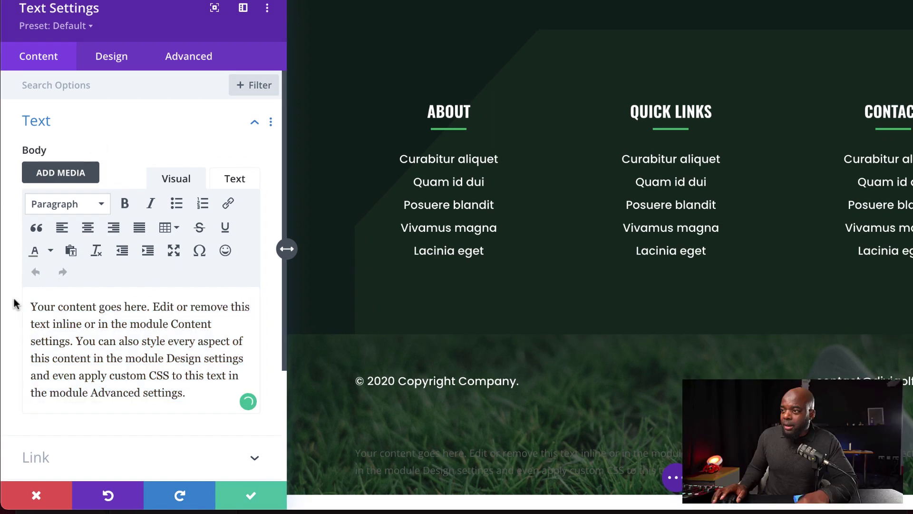
pyautogui.write('Lorem ipsum dolor sit amet, consectetuer adipiscing elit.')
# Save the module, then in Wireframe View drag the Lorem row above the copyright row.
pyautogui.click(251, 497)
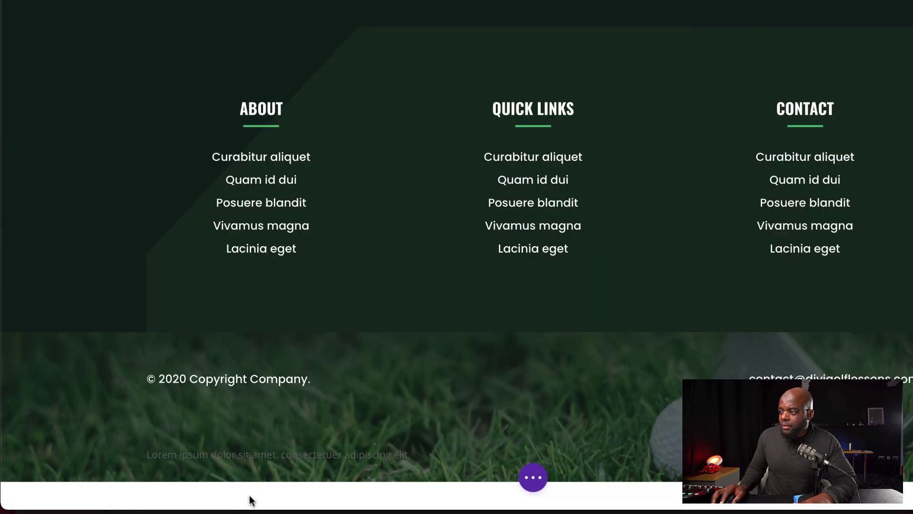
pyautogui.scroll(-1, 285, 409)
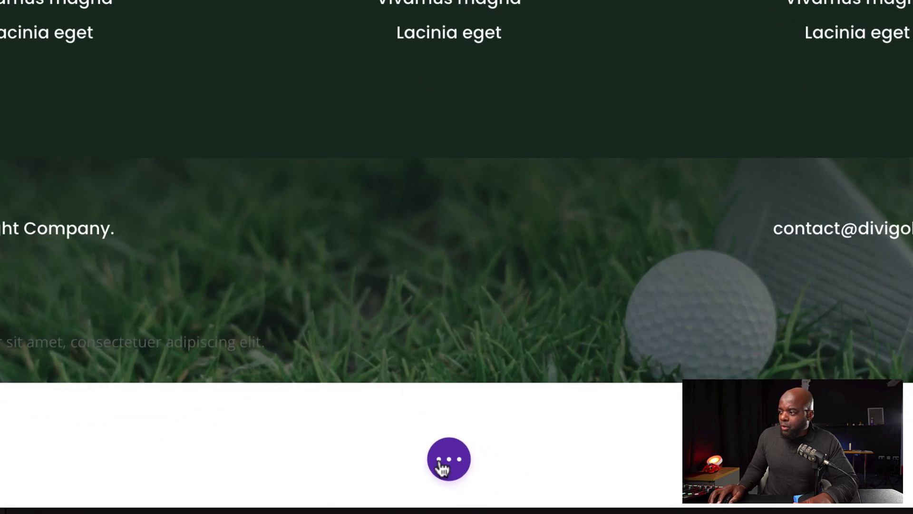
pyautogui.click(449, 459)
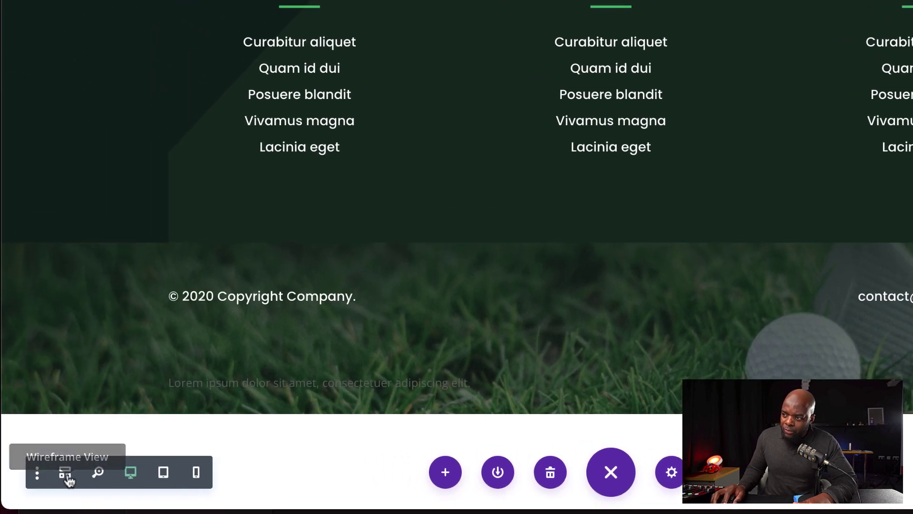
pyautogui.click(54, 468)
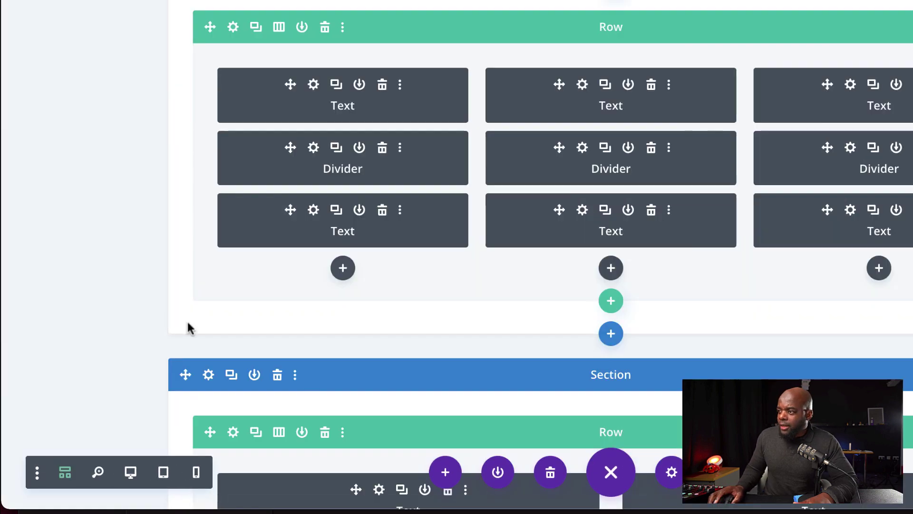
pyautogui.moveTo(35, 393); pyautogui.dragTo(64, 184)
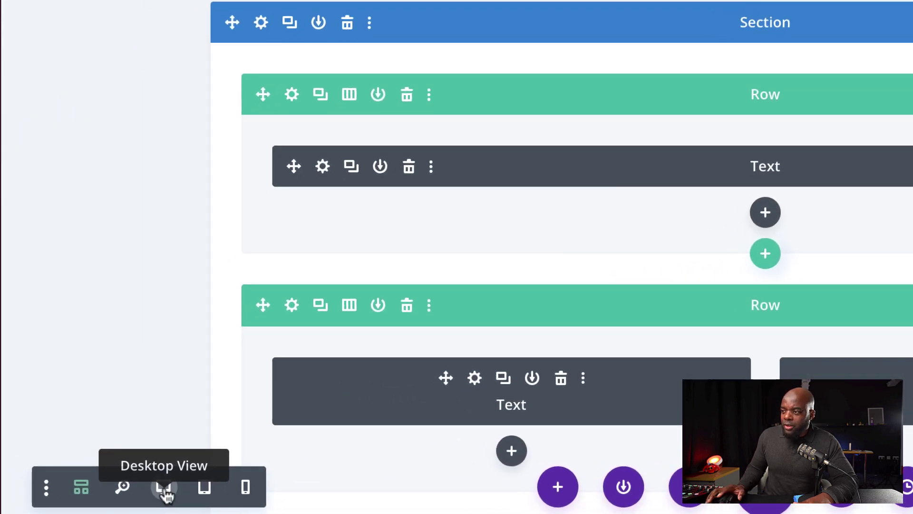
pyautogui.click(164, 487)
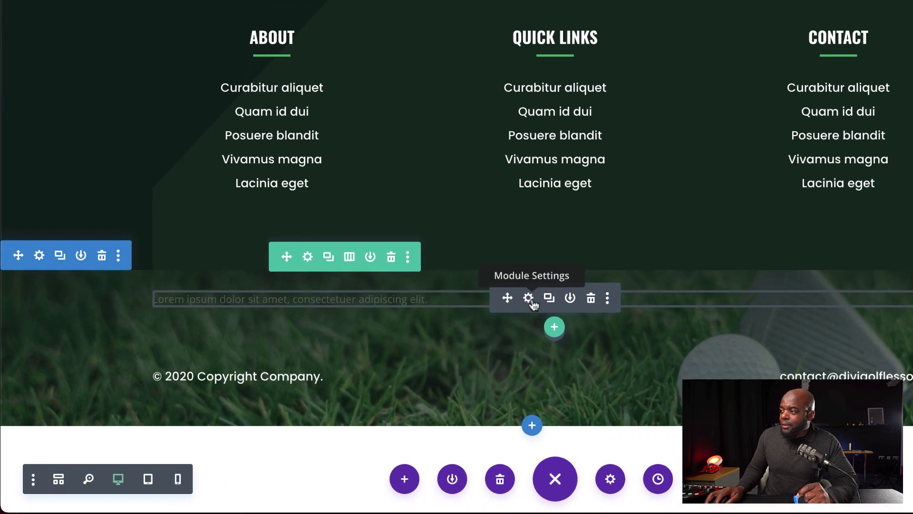
# Style the Lorem text white, 16px size, with 2em line height.
pyautogui.click(498, 308)
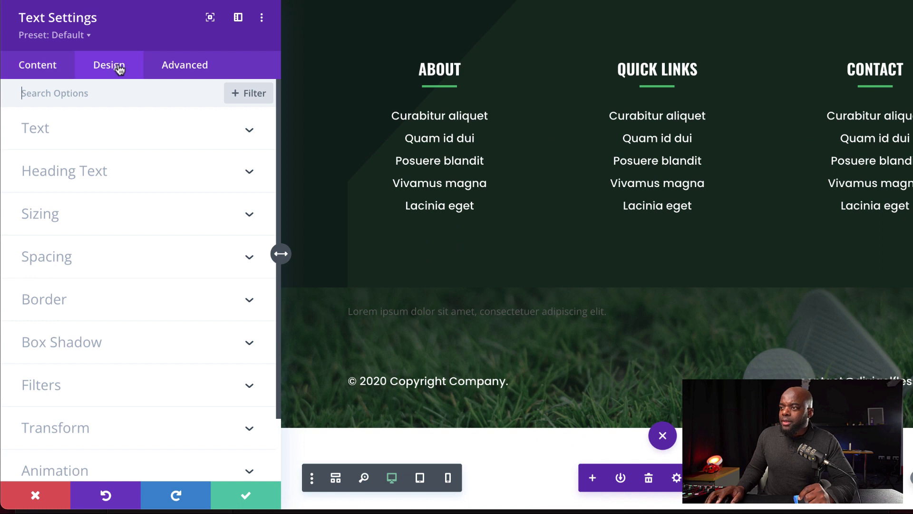
pyautogui.click(47, 129)
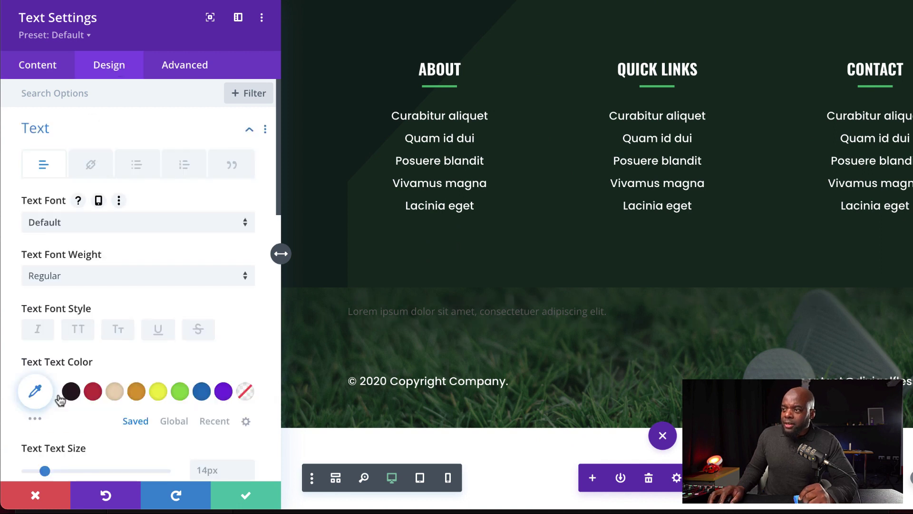
pyautogui.click(36, 391)
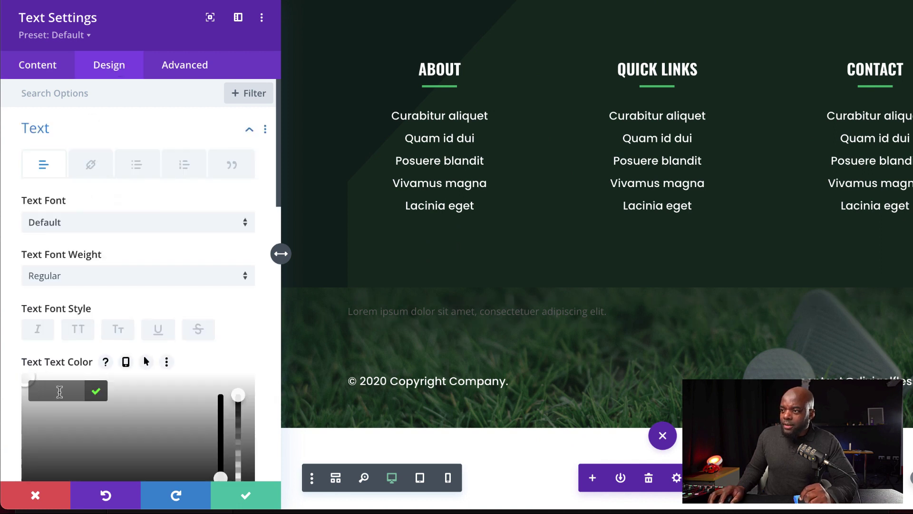
pyautogui.click(96, 391)
pyautogui.scroll(-3, 256, 367)
pyautogui.click(248, 352)
pyautogui.click(248, 352)
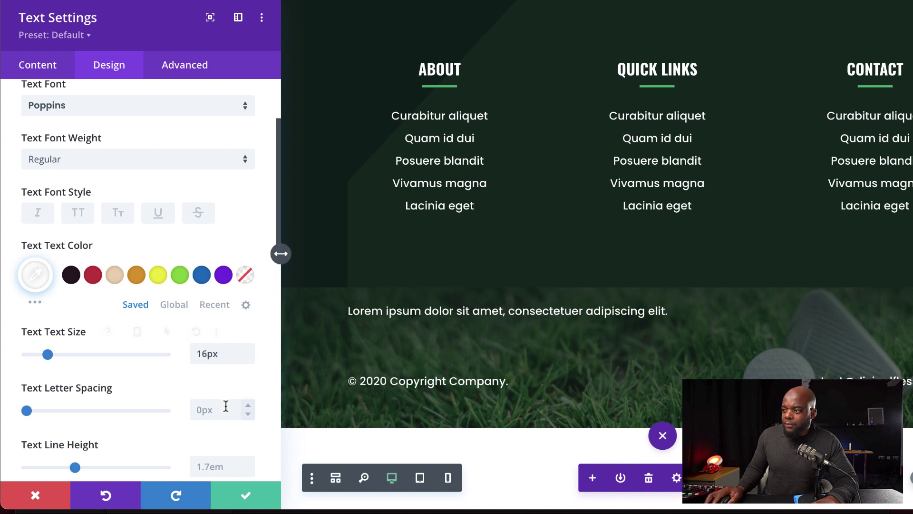
pyautogui.scroll(-1, 241, 416)
pyautogui.click(248, 427)
pyautogui.click(247, 427)
pyautogui.click(248, 427)
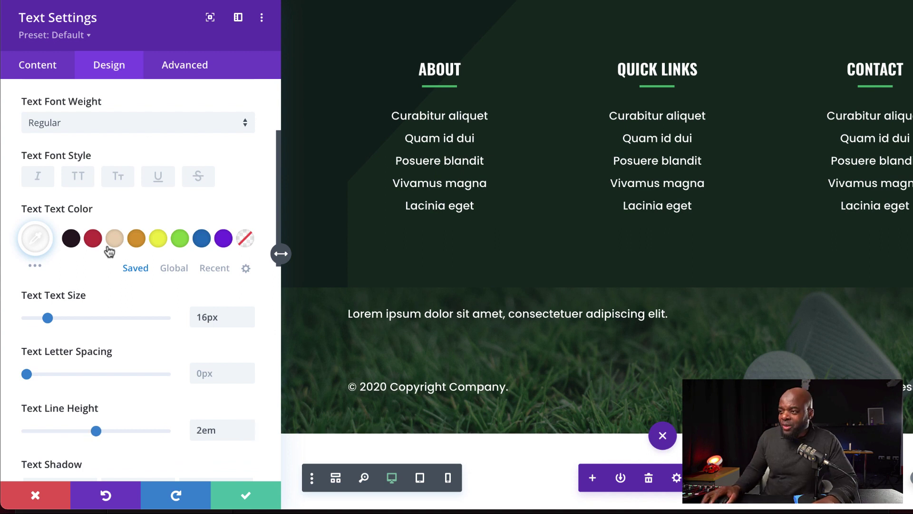
# Give the Lorem text a zoom animation.
pyautogui.scroll(-6, 114, 295)
pyautogui.scroll(-8, 114, 295)
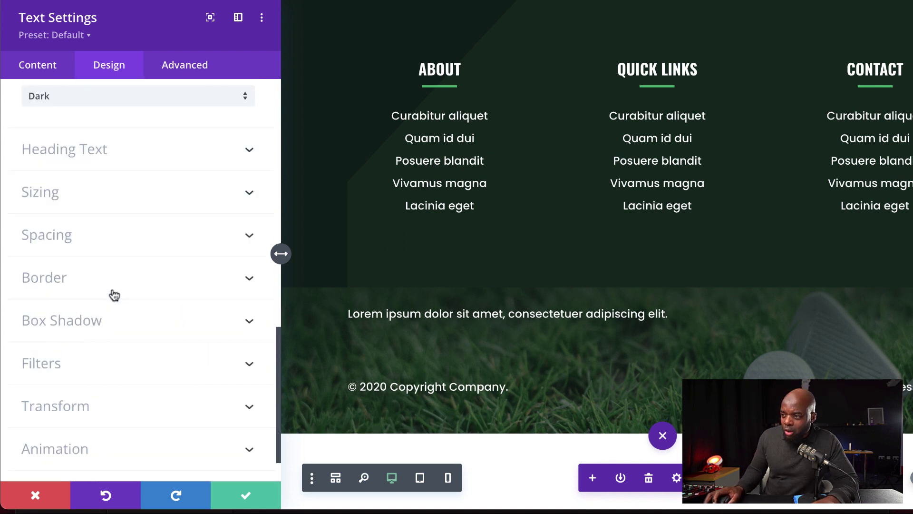
pyautogui.click(85, 406)
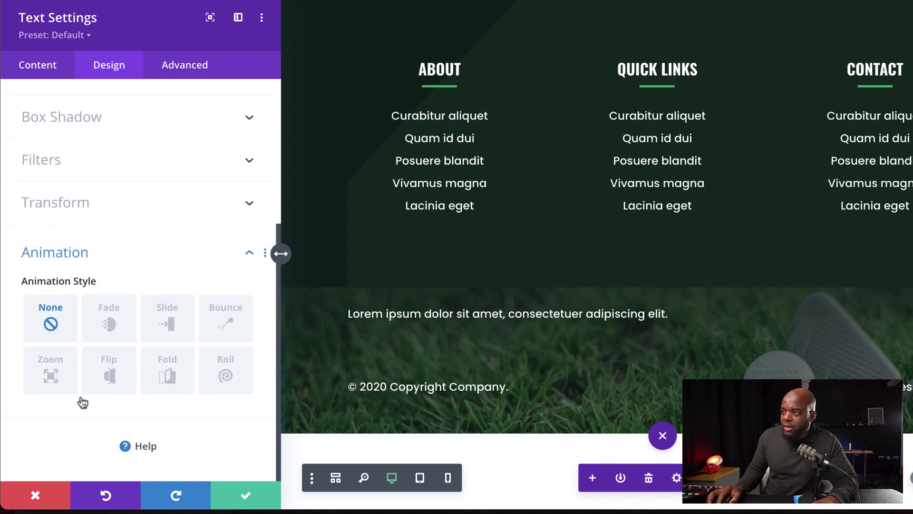
pyautogui.click(51, 381)
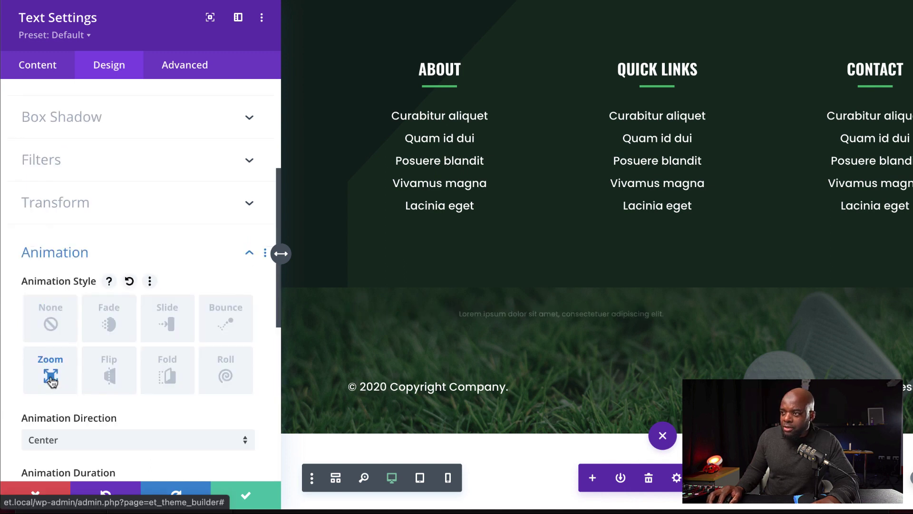
# Set the text's padding to 50px top and 25px bottom, then save.
pyautogui.scroll(-2, 163, 271)
pyautogui.scroll(8, 162, 271)
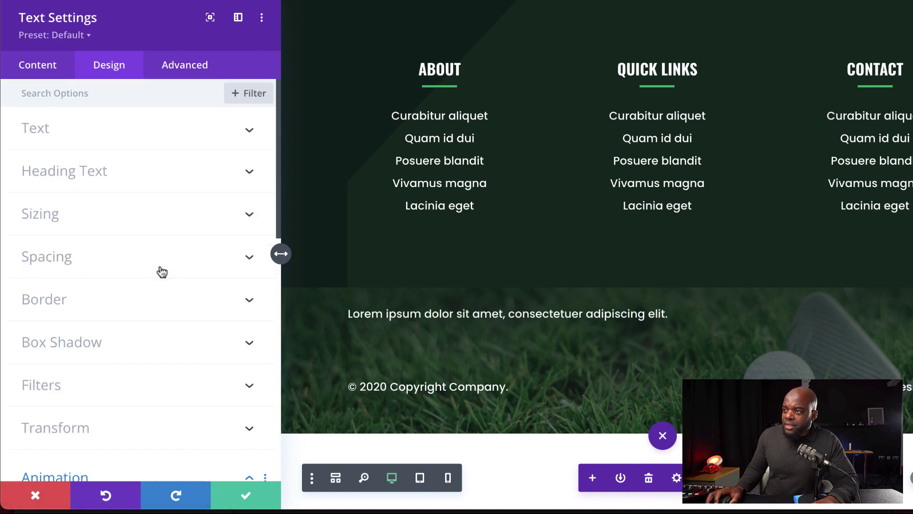
pyautogui.click(60, 258)
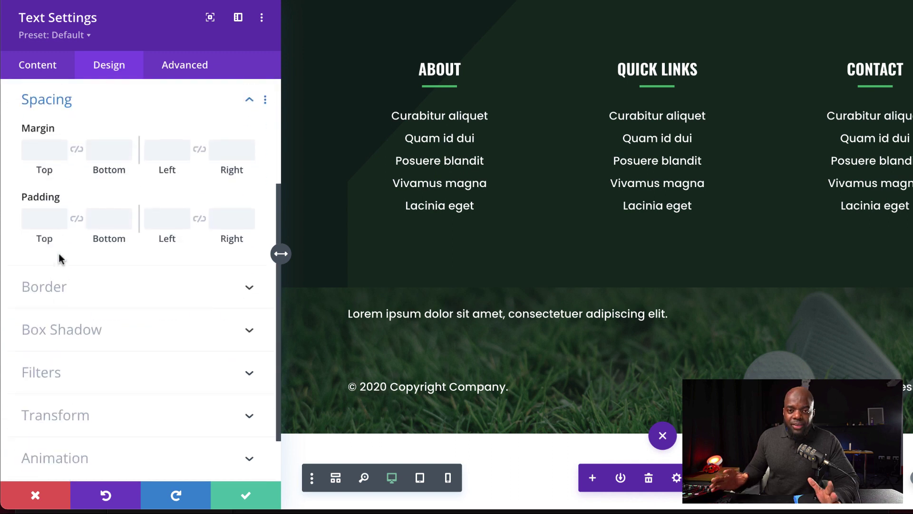
pyautogui.click(36, 217)
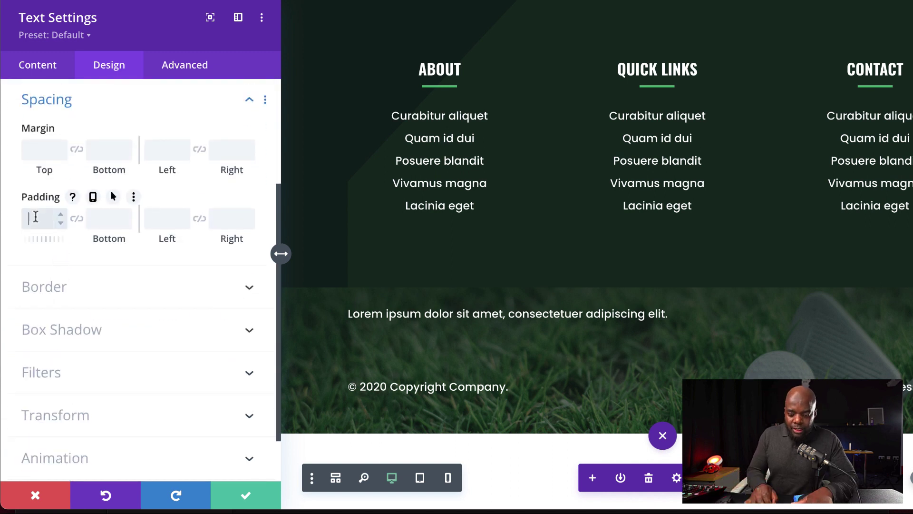
pyautogui.click(109, 221)
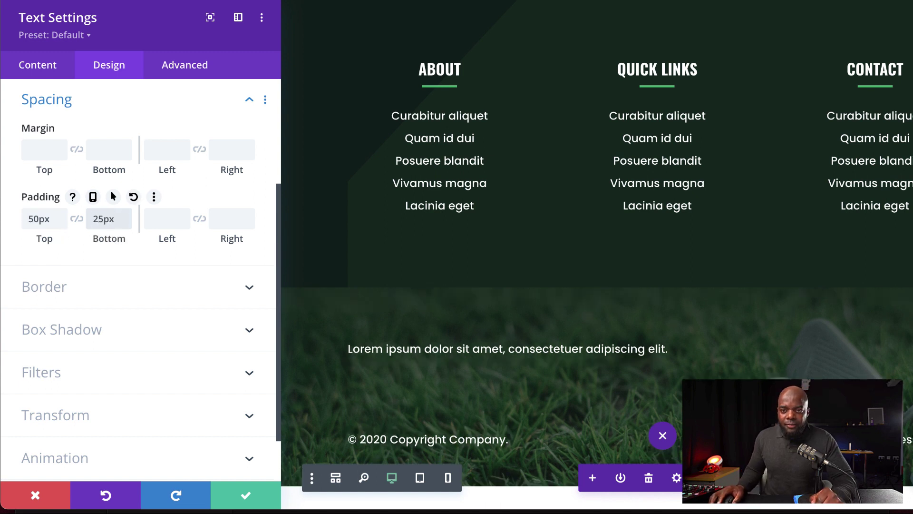
pyautogui.click(249, 497)
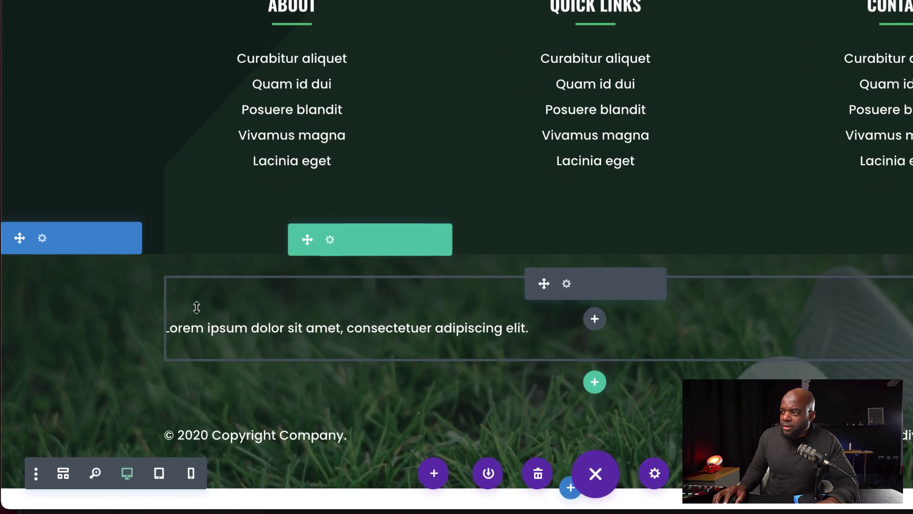
# Give the Lorem text row 25px top and 50px bottom padding and save it.
pyautogui.click(334, 238)
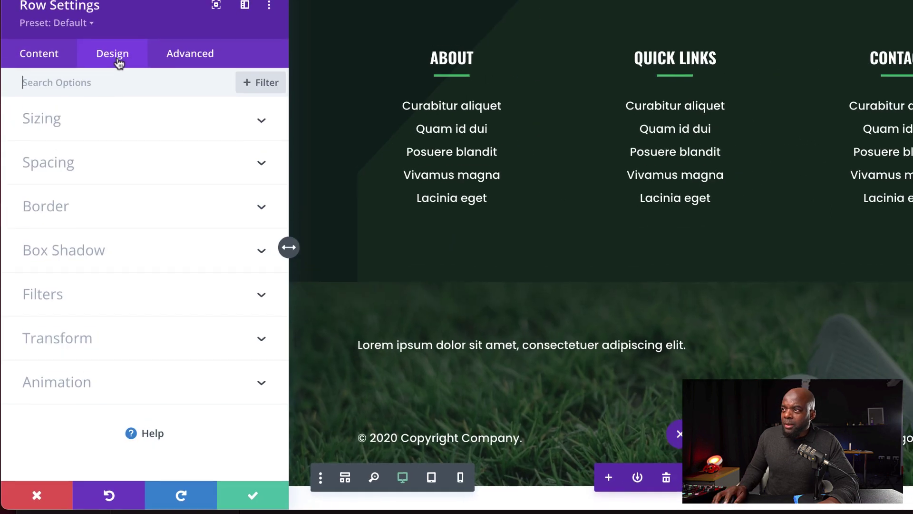
pyautogui.click(61, 182)
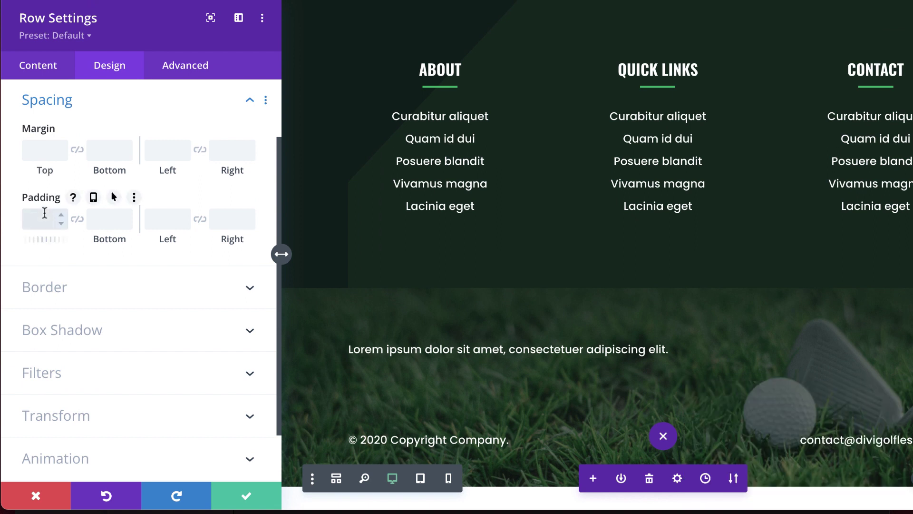
pyautogui.write('px')
pyautogui.click(106, 218)
pyautogui.write('50')
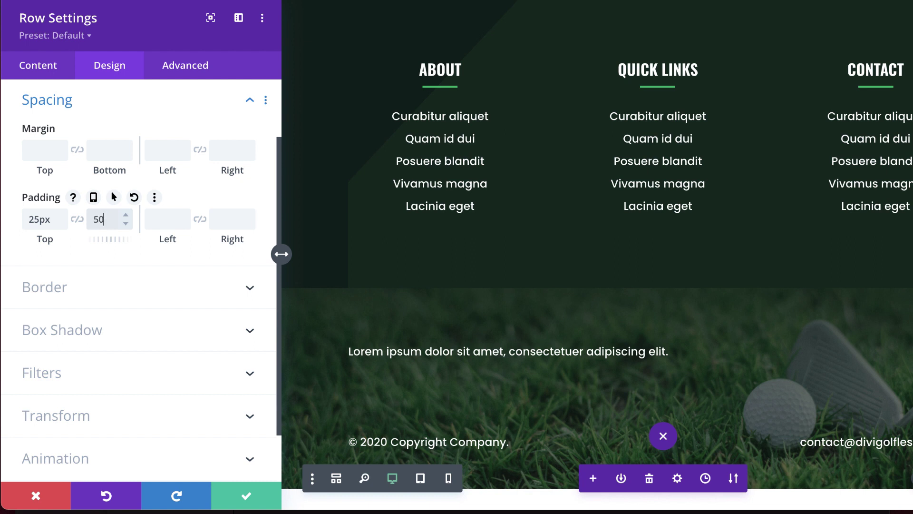
pyautogui.write('px')
pyautogui.click(246, 498)
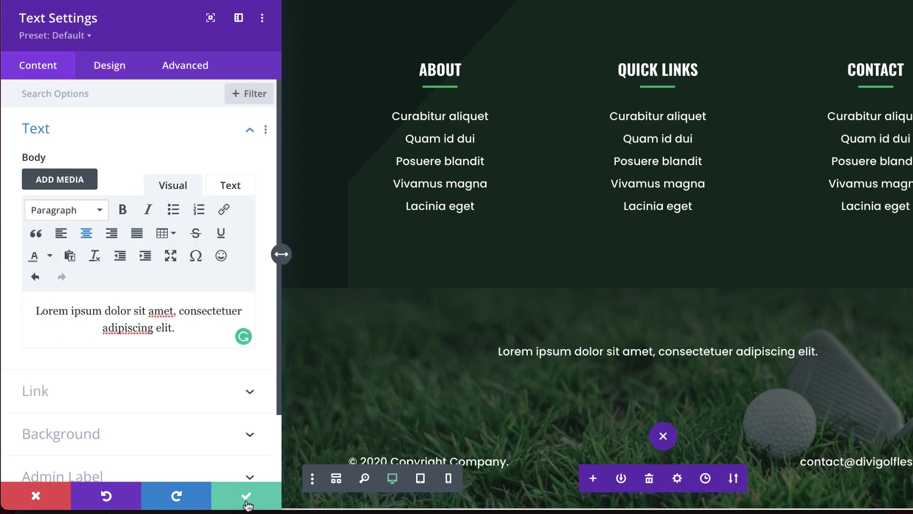
# Save the centred text module and scroll the live page to its footer.
pyautogui.click(247, 498)
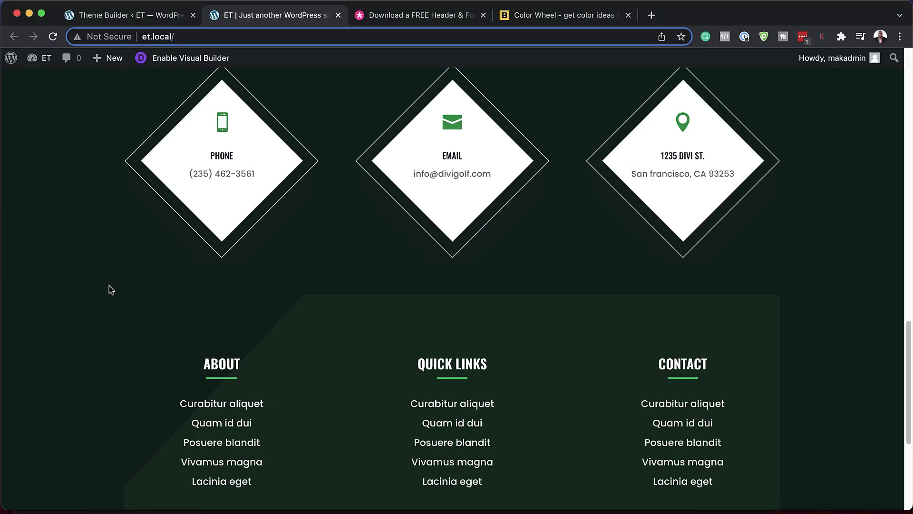
pyautogui.scroll(-5, 126, 249)
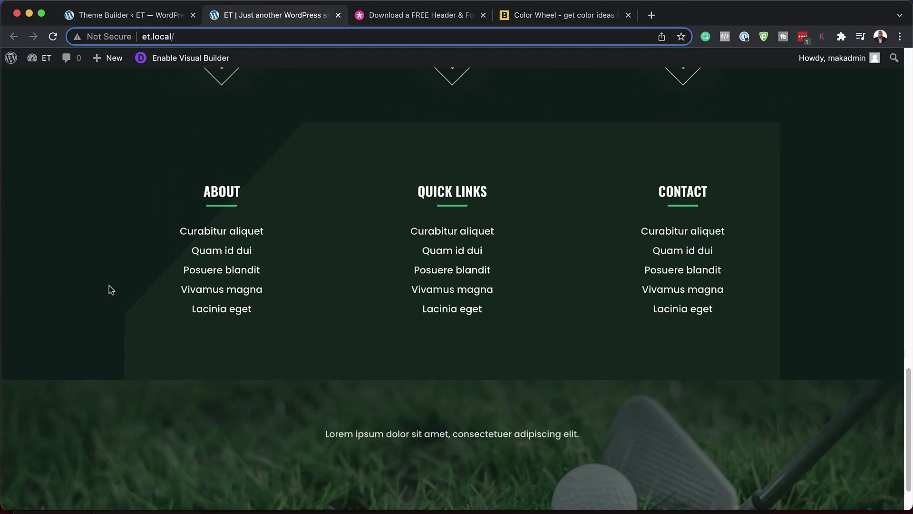
pyautogui.scroll(-2, 109, 286)
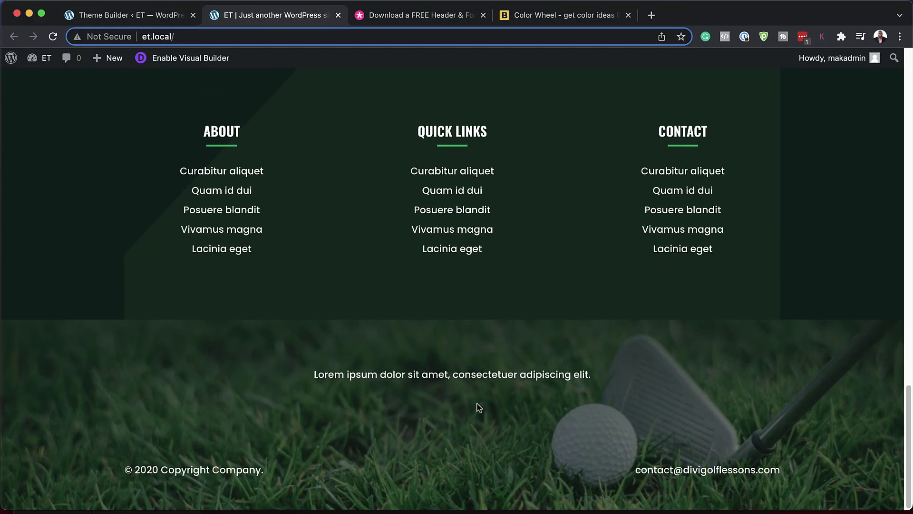